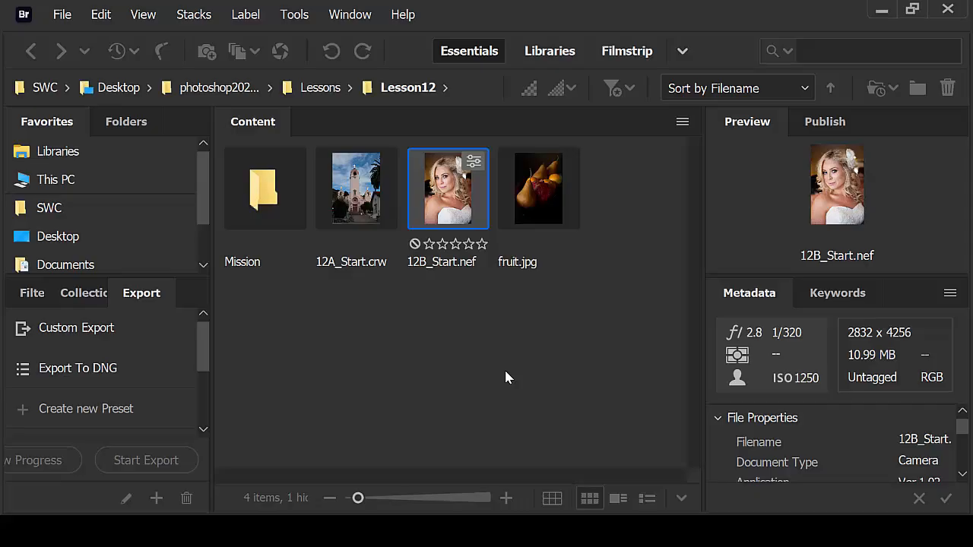
# - Open 12B_Start.nef in Camera Raw and set its profile to Adobe Portrait
pyautogui.rightClick(445, 196)
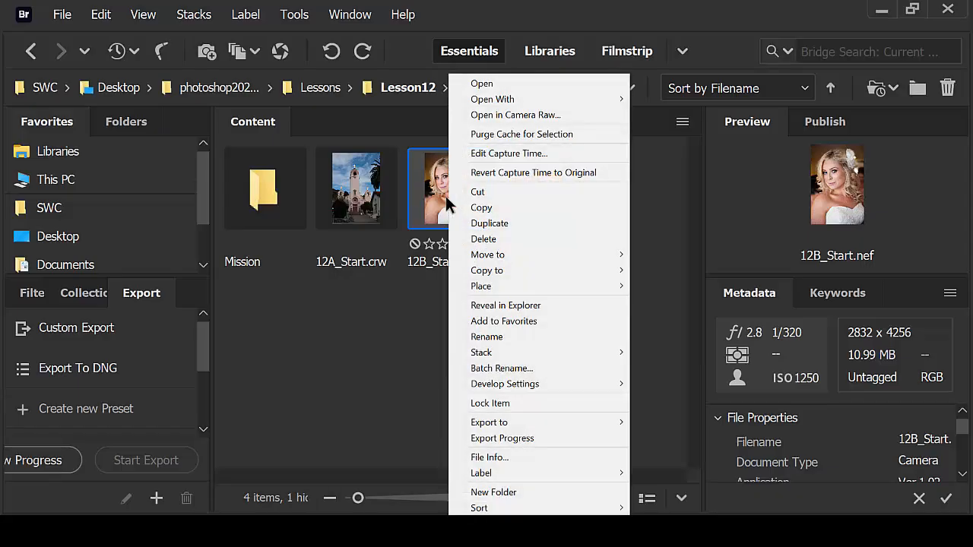
pyautogui.click(496, 118)
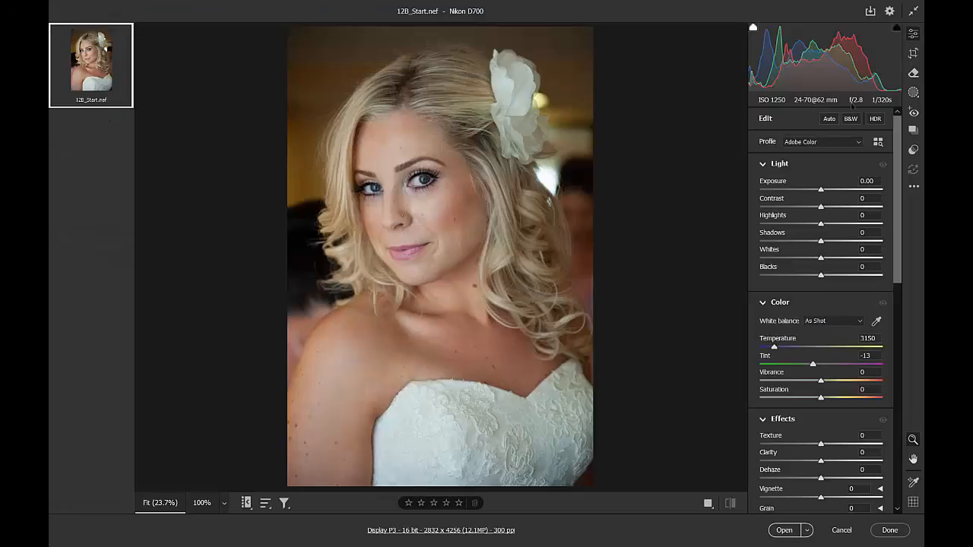
pyautogui.click(859, 144)
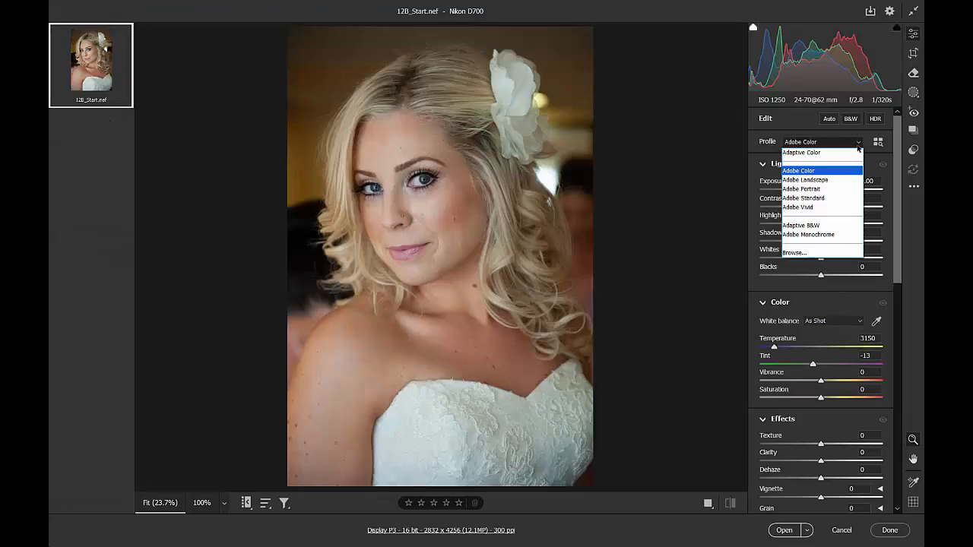
pyautogui.click(821, 195)
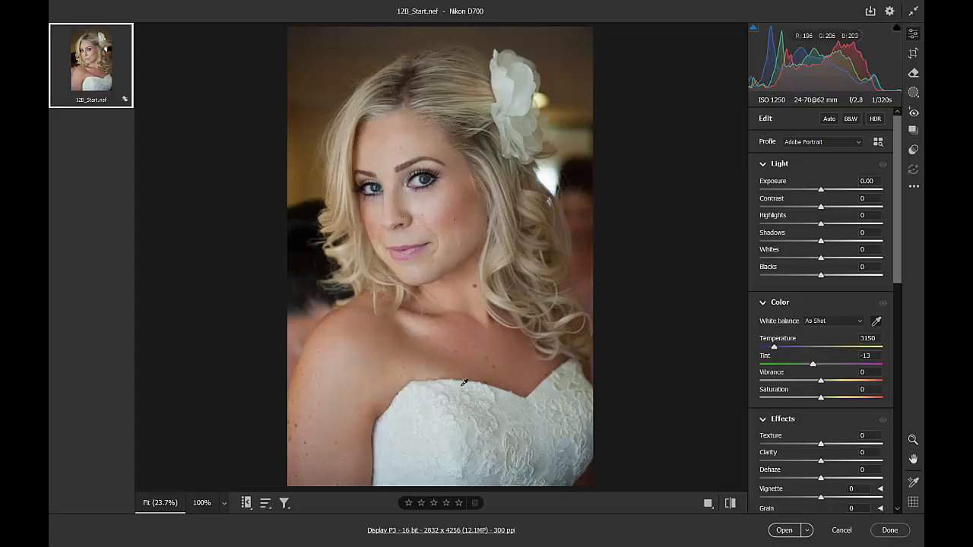
# - Correct the white balance by sampling the white dress, and hide the filmstrip
pyautogui.click(463, 383)
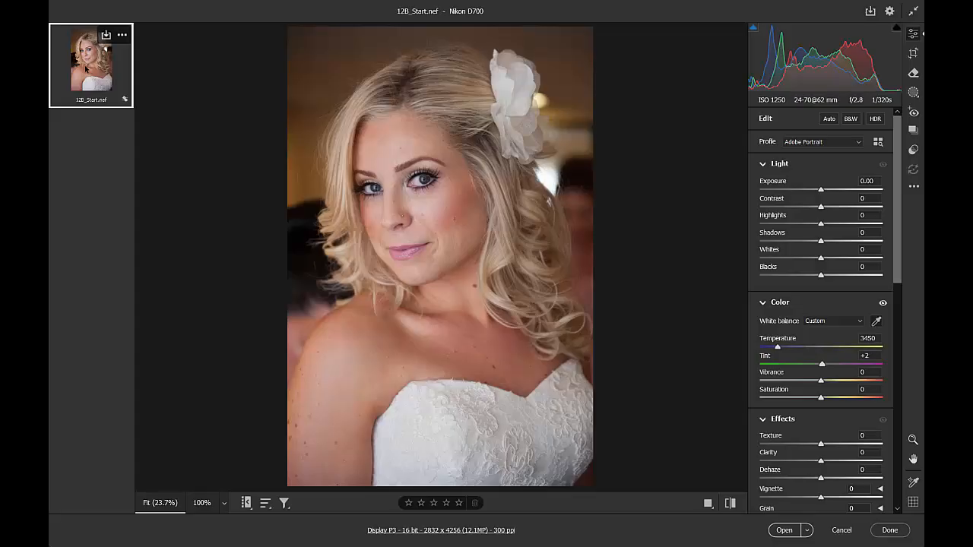
pyautogui.click(248, 506)
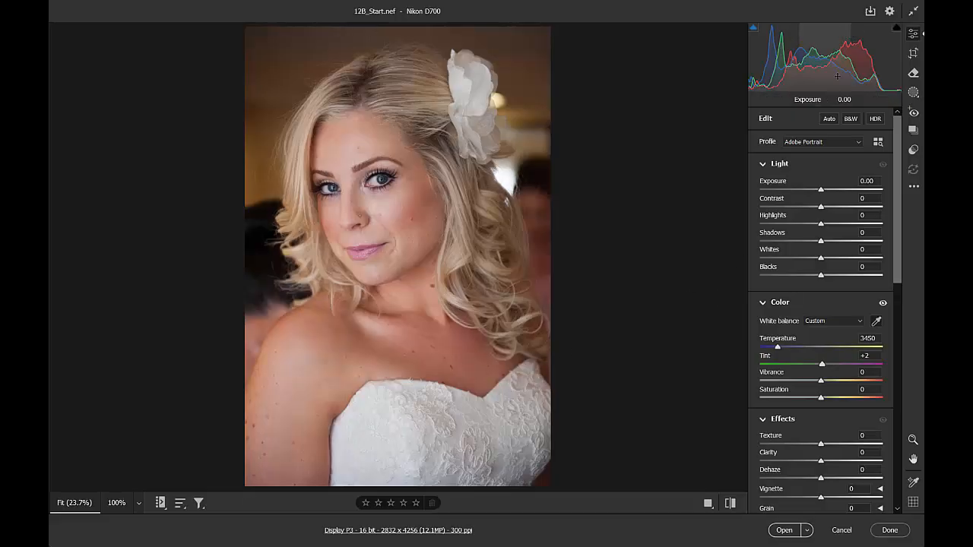
# - Apply the automatic tone adjustments, resetting Exposure to 0 and setting Contrast to -21
pyautogui.click(828, 120)
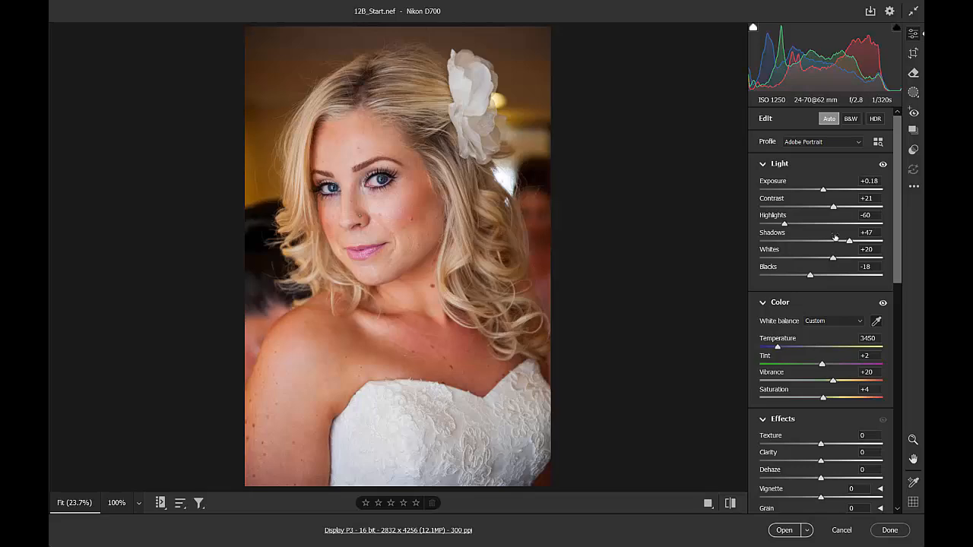
pyautogui.doubleClick(823, 190)
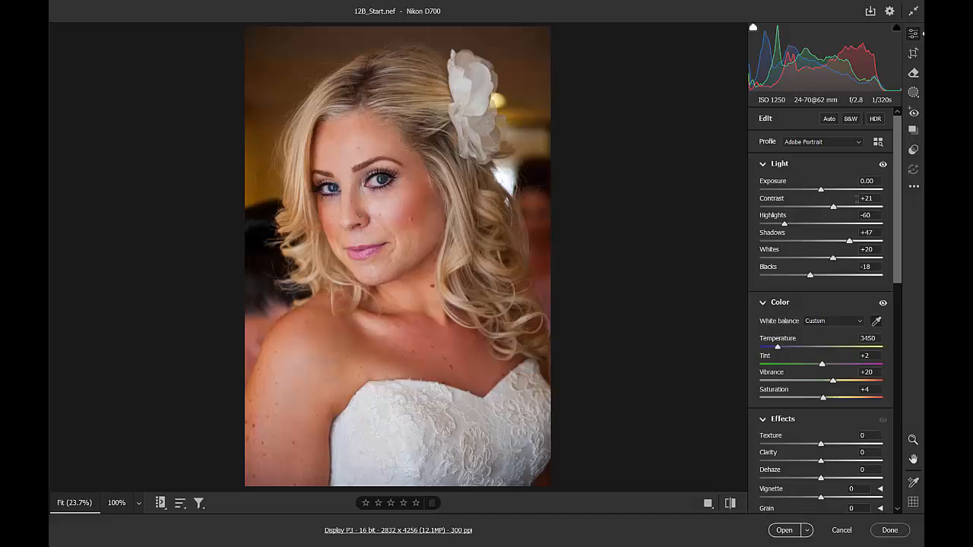
pyautogui.moveTo(833, 206); pyautogui.dragTo(809, 207)
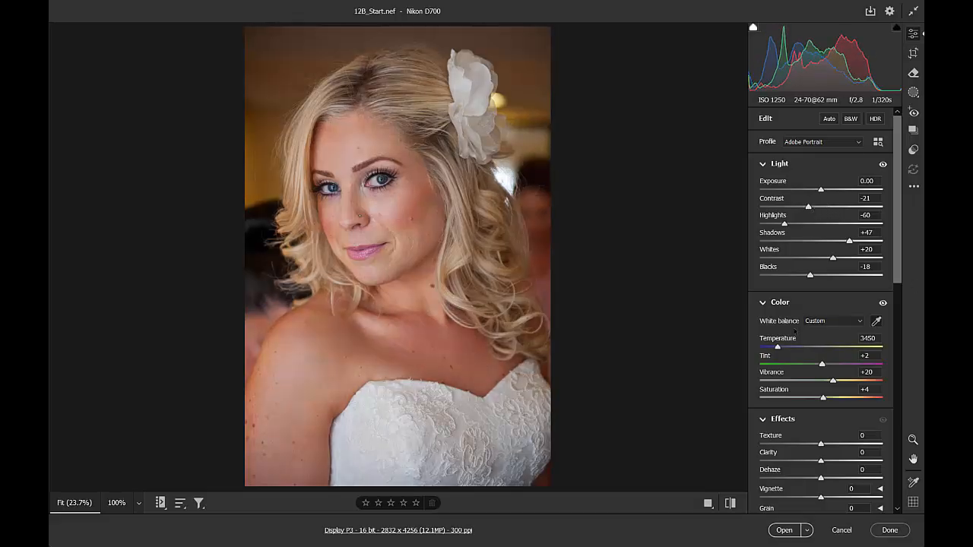
# - Set Clarity to +8 in the portrait's effects adjustments
pyautogui.scroll(-3, 795, 333)
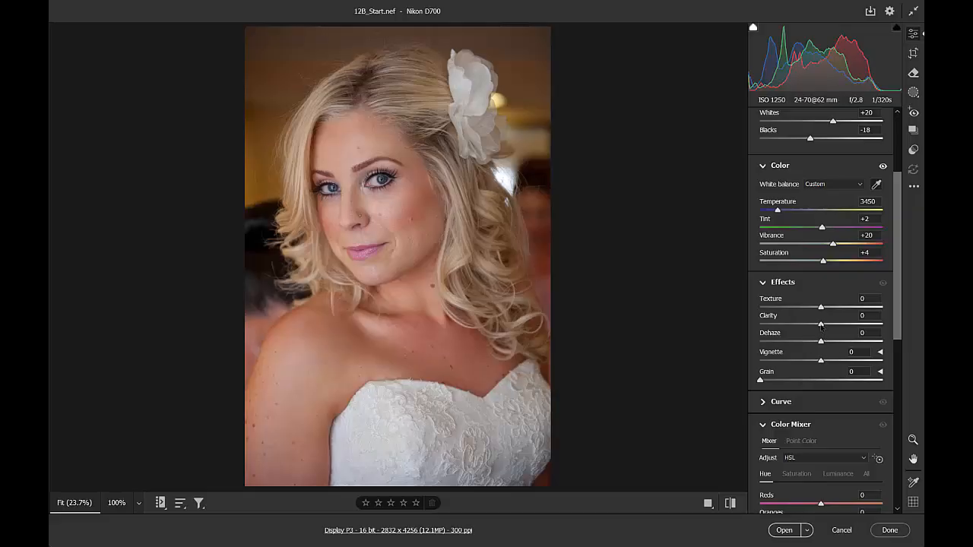
pyautogui.moveTo(821, 325); pyautogui.dragTo(826, 326)
pyautogui.press('Tab')
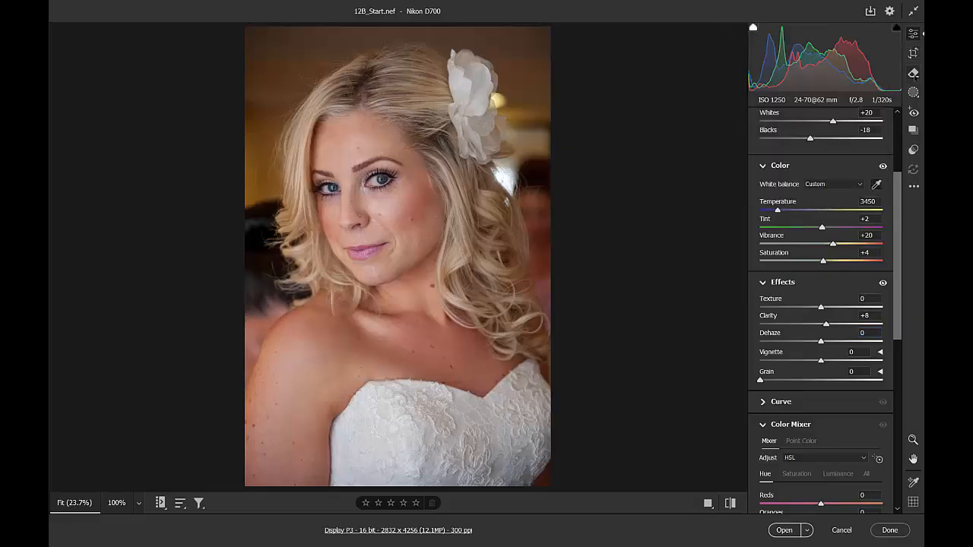
# - Set up the Remove tool with generative AI turned off and a brush size of 10
pyautogui.click(913, 73)
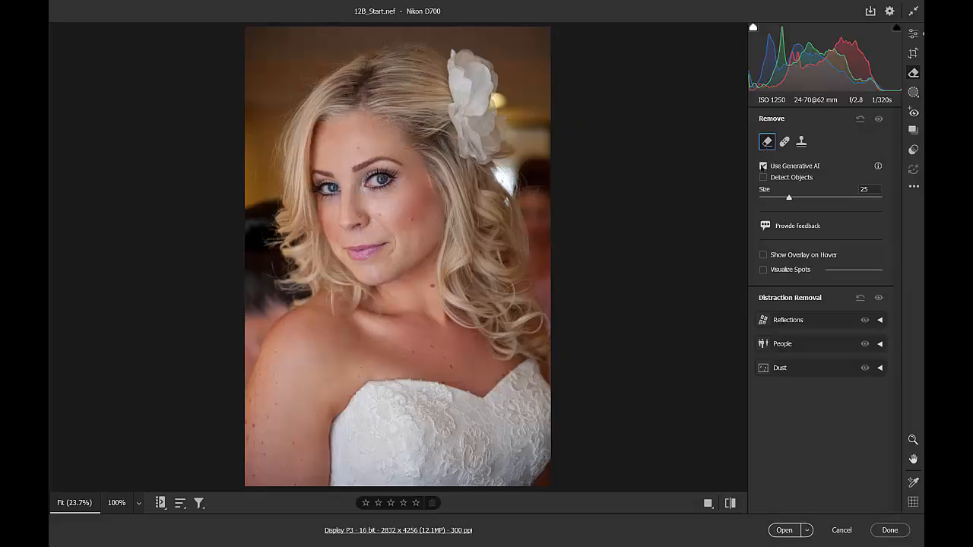
pyautogui.click(764, 165)
pyautogui.click(865, 190)
pyautogui.write('10')
pyautogui.press('Return')
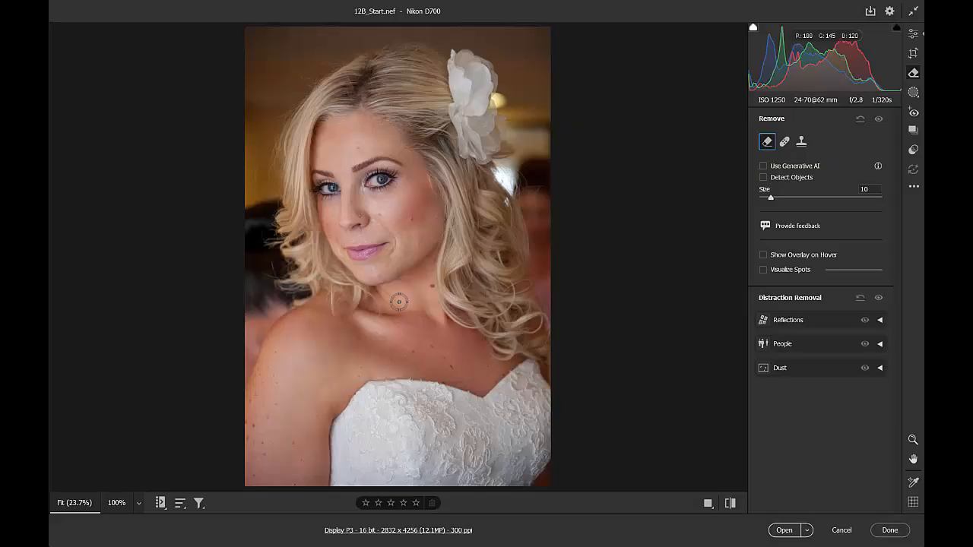
# - Remove the moles on the bride's cheek and neck, and the creases beside her mouth
pyautogui.hotkey('ctrl', '=')
pyautogui.hotkey('ctrl', '=')
pyautogui.hotkey('ctrl', '=')
pyautogui.hotkey('ctrl', '=')
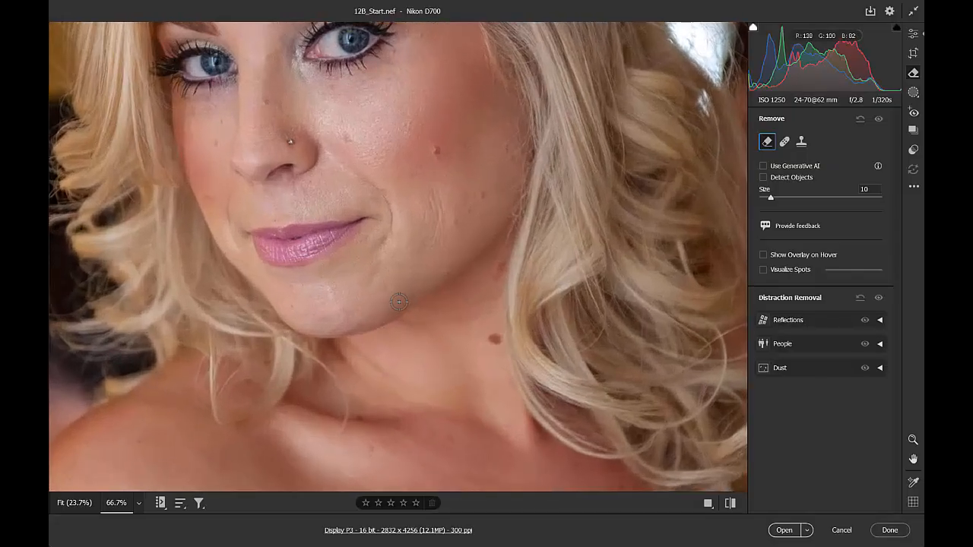
pyautogui.click(436, 152)
pyautogui.click(488, 337)
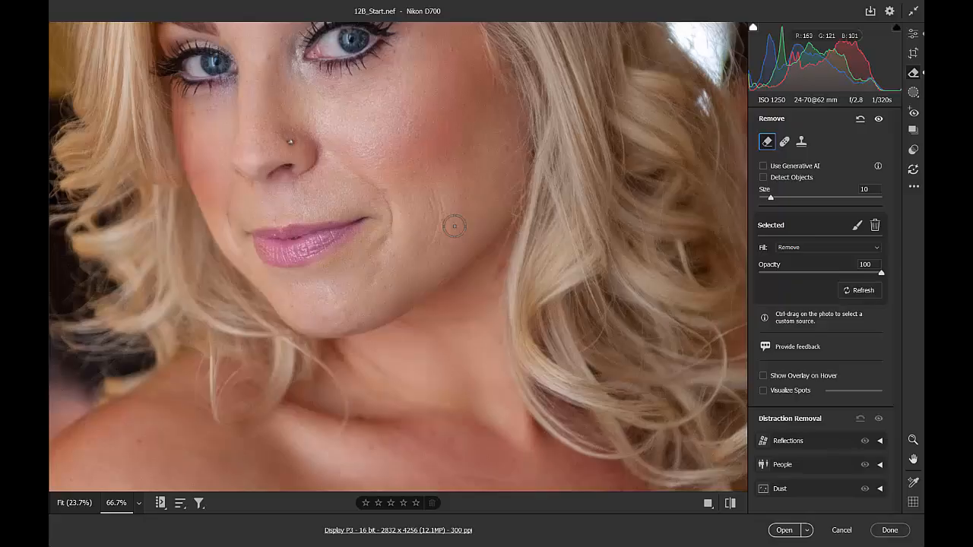
pyautogui.moveTo(421, 182); pyautogui.dragTo(430, 242)
pyautogui.moveTo(443, 222); pyautogui.dragTo(432, 253)
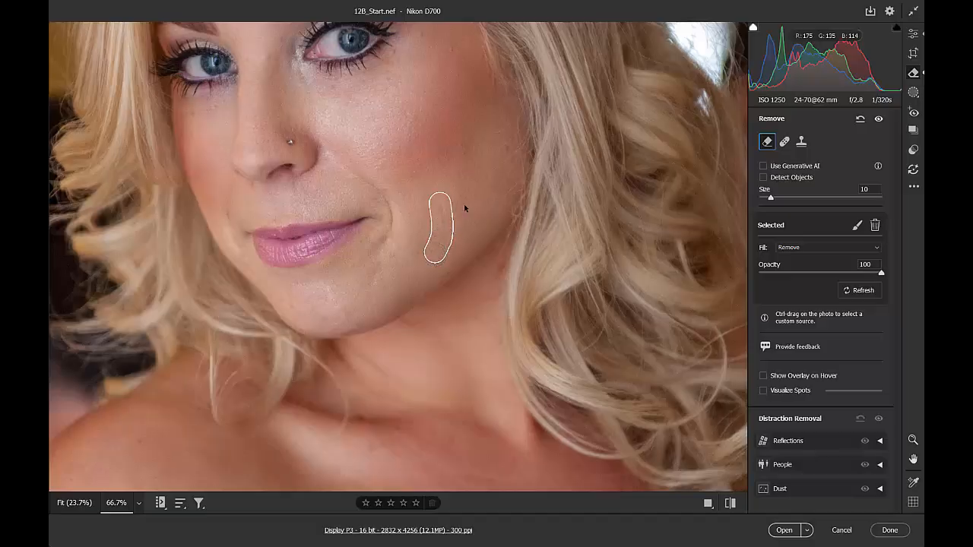
# - Remove the spots and blemishes across the bride's chest and shoulder
pyautogui.press('space')
pyautogui.moveTo(445, 350); pyautogui.dragTo(509, 153)
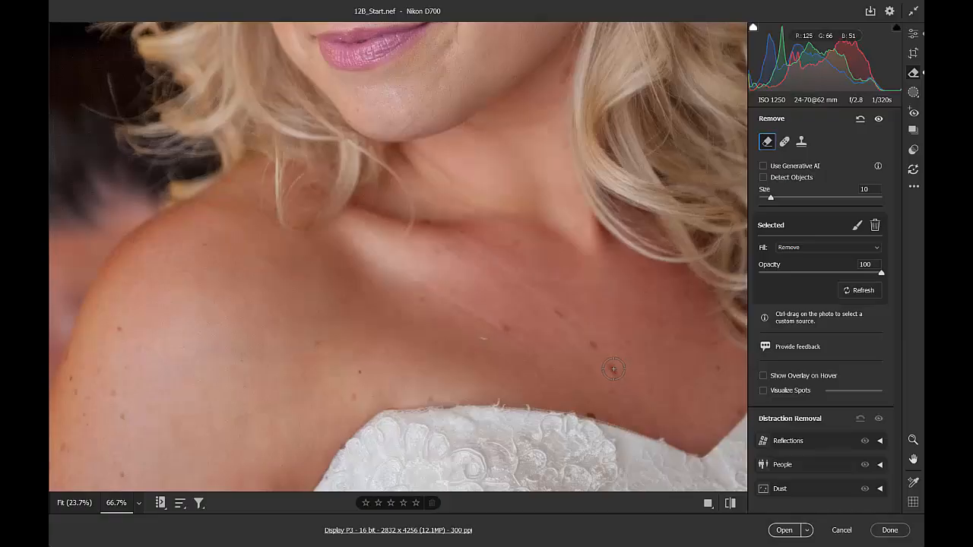
pyautogui.click(559, 314)
pyautogui.moveTo(431, 295); pyautogui.dragTo(533, 346)
pyautogui.click(360, 373)
pyautogui.moveTo(485, 328); pyautogui.dragTo(355, 351)
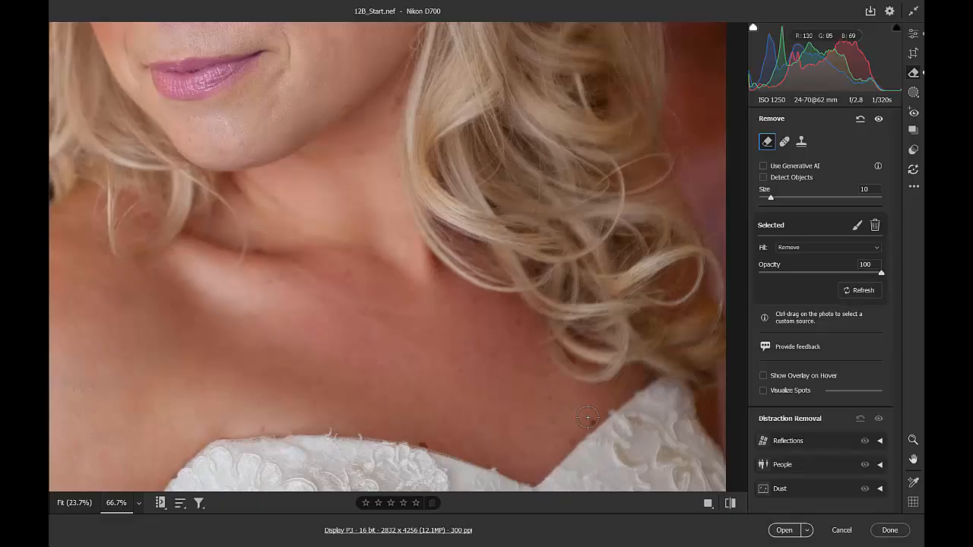
# - Reduce the Remove brush size to 5 and remove the mole beside the dress's upper edge
pyautogui.press('Escape')
pyautogui.press('[')
pyautogui.press('[')
pyautogui.press('[')
pyautogui.press('[')
pyautogui.press('[')
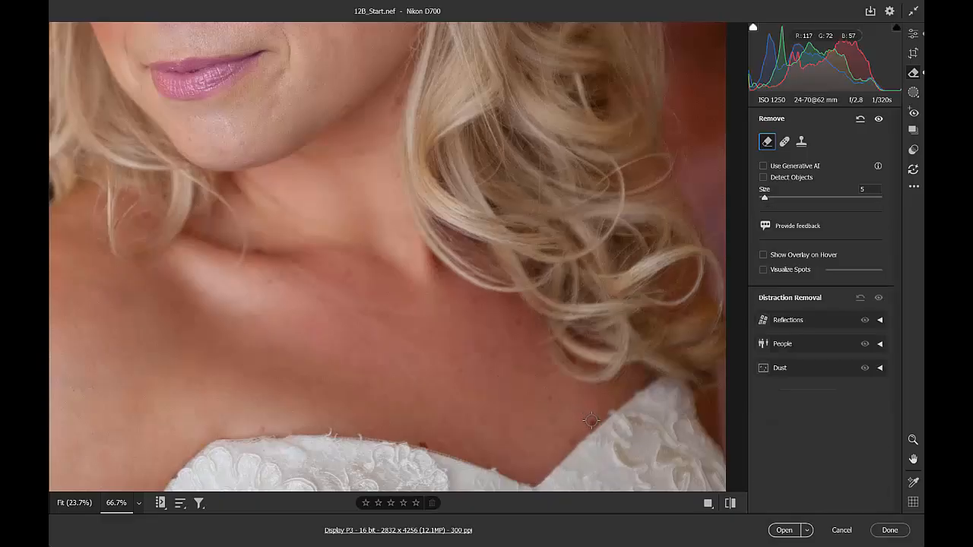
pyautogui.click(593, 422)
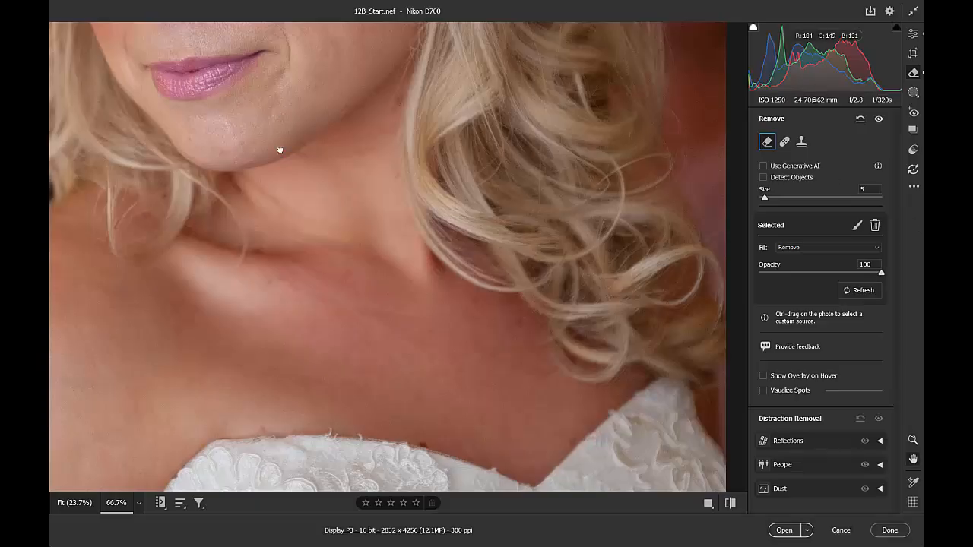
# - Start a brush mask for the eyes with size 2, feather 100, flow 50 and density 100
pyautogui.moveTo(281, 149); pyautogui.dragTo(475, 457)
pyautogui.moveTo(413, 272); pyautogui.dragTo(479, 362)
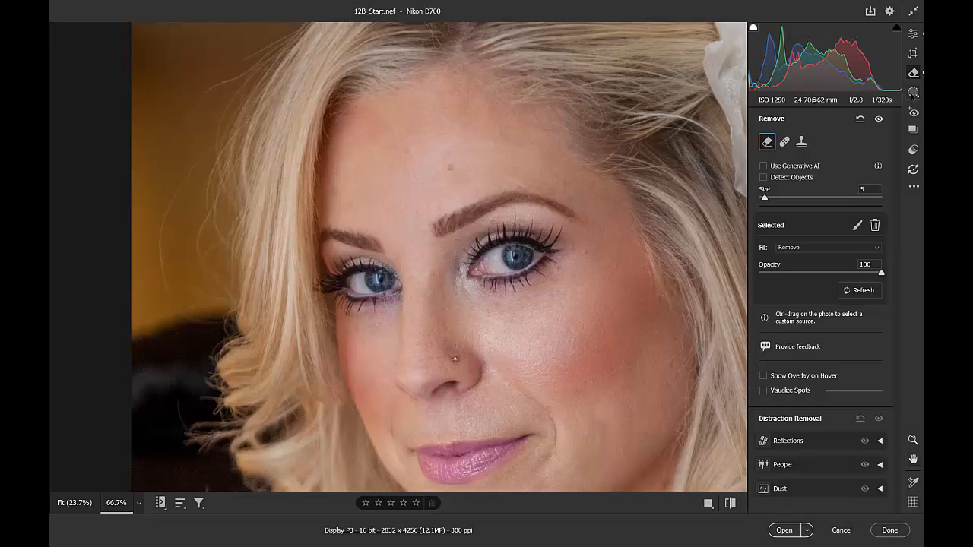
pyautogui.click(913, 93)
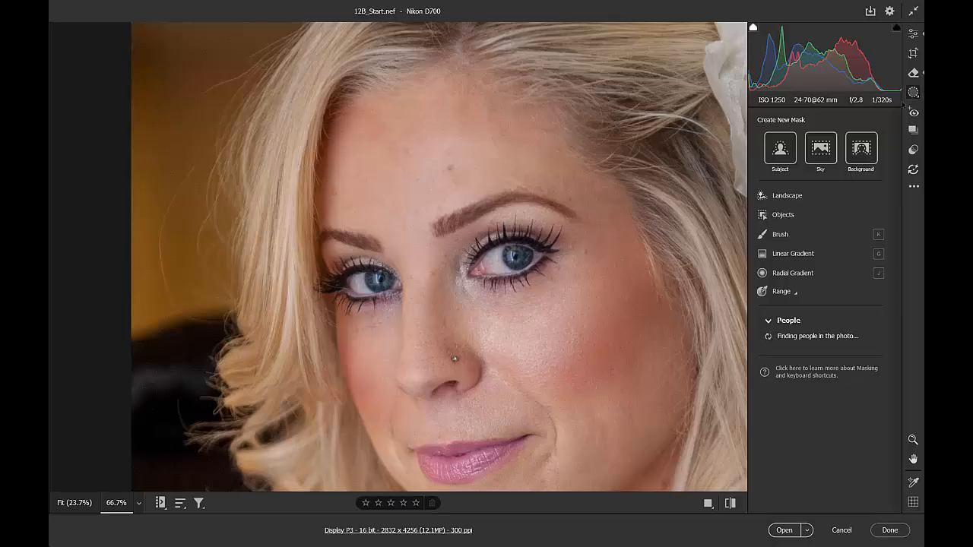
pyautogui.click(778, 235)
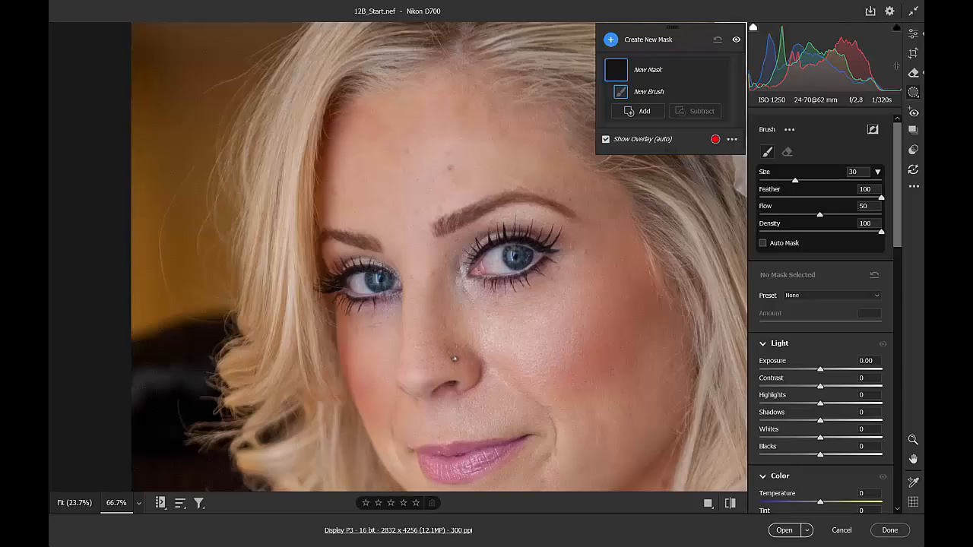
pyautogui.moveTo(858, 172); pyautogui.dragTo(843, 173)
pyautogui.write('2')
pyautogui.press('Tab')
pyautogui.press('Tab')
pyautogui.press('Tab')
pyautogui.press('Return')
# - Set the brush mask's saturation to +70 and paint over the iris of the eye
pyautogui.scroll(-4, 874, 266)
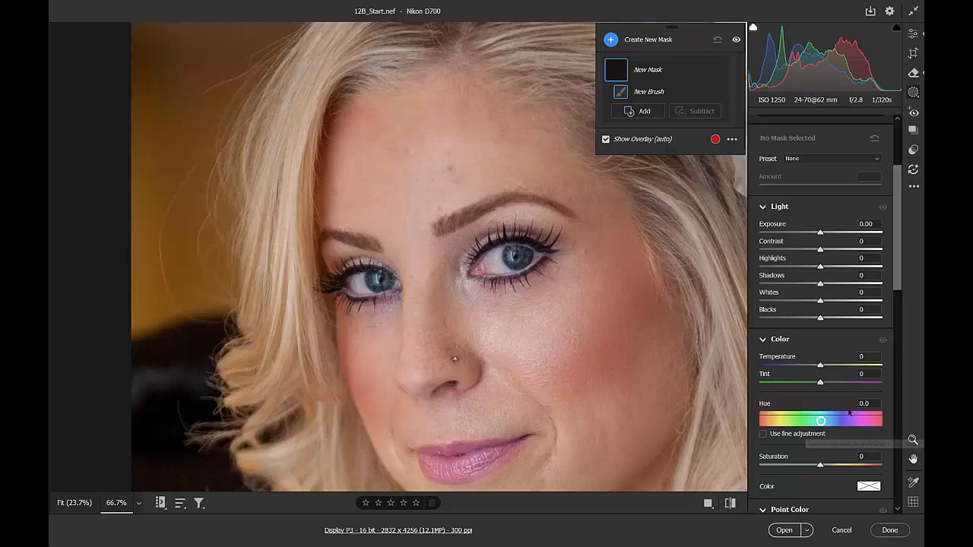
pyautogui.scroll(-2, 865, 393)
pyautogui.click(859, 388)
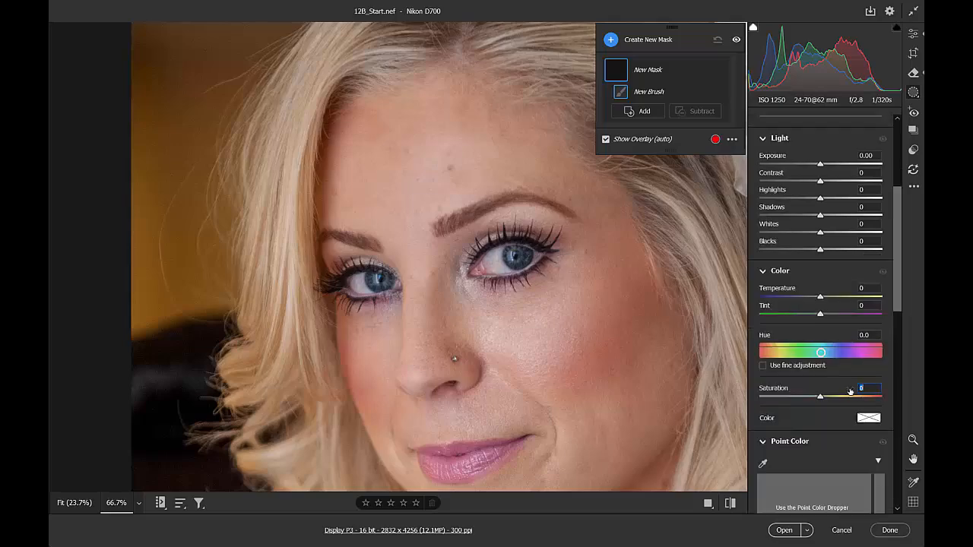
pyautogui.write('70')
pyautogui.click(515, 260)
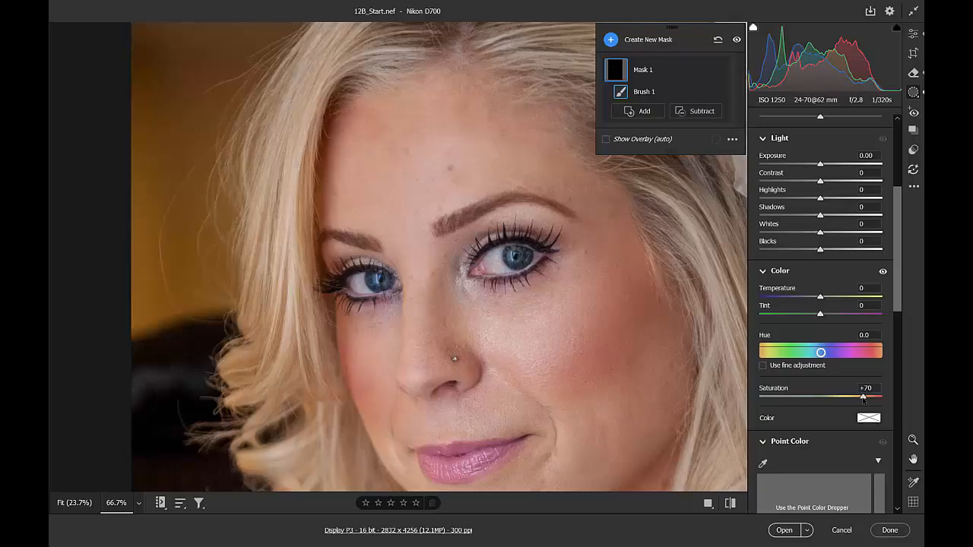
# - Adjust the iris mask to saturation +66 and temperature -14, and rename it Eye Irises
pyautogui.moveTo(863, 398)
pyautogui.mouseDown()
pyautogui.moveTo(790, 400)
pyautogui.moveTo(877, 400)
pyautogui.moveTo(861, 397)
pyautogui.mouseUp()
pyautogui.moveTo(820, 298)
pyautogui.mouseDown()
pyautogui.moveTo(792, 297)
pyautogui.moveTo(812, 302)
pyautogui.mouseUp()
pyautogui.moveTo(646, 95)
pyautogui.doubleClick(642, 71)
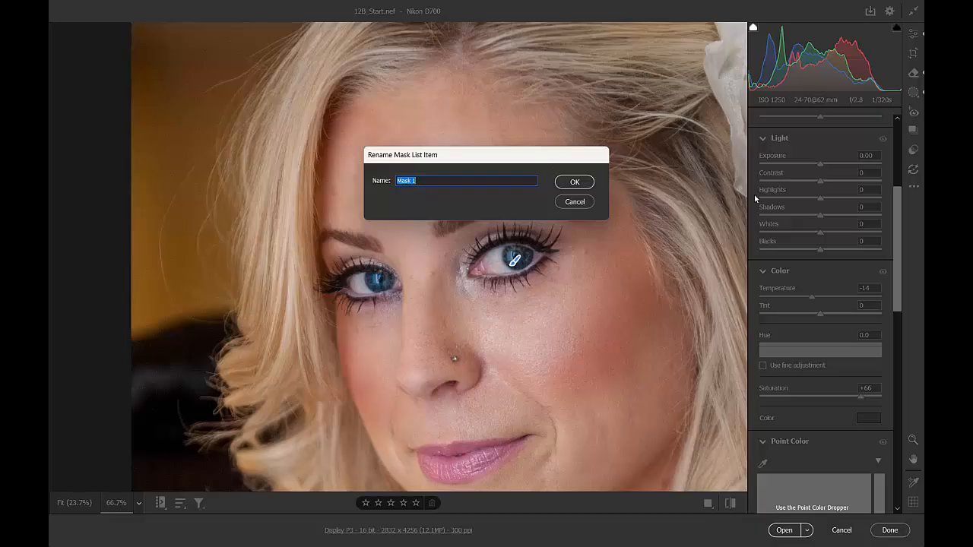
pyautogui.write('Eye Irises')
pyautogui.click(577, 182)
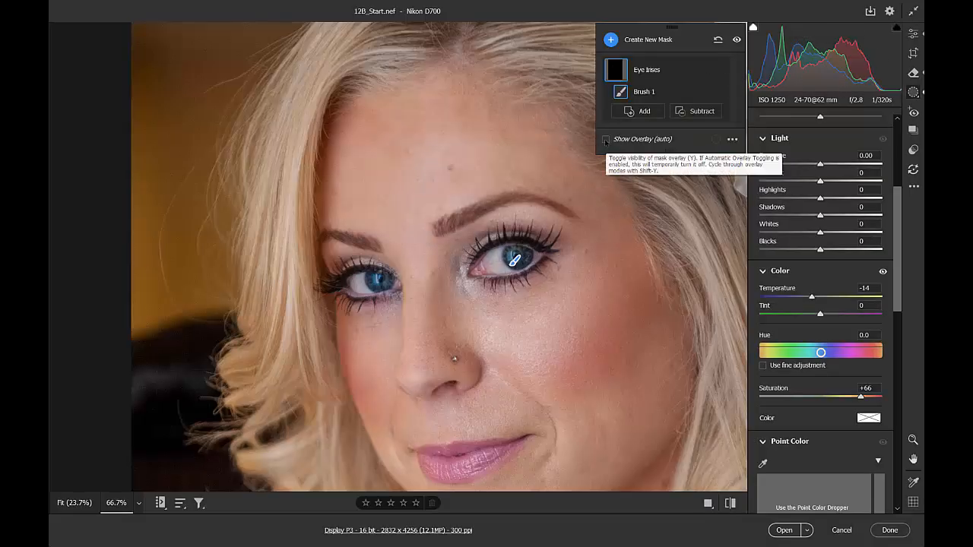
# - Show the mask overlay and refine the painted irises, filling missed areas and erasing overspill on the white of the eye
pyautogui.click(605, 140)
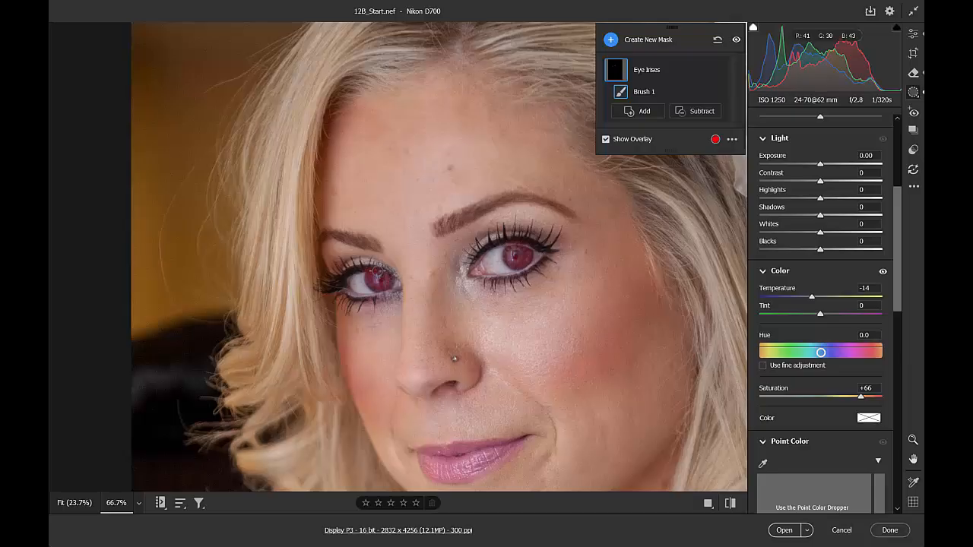
pyautogui.moveTo(371, 279); pyautogui.dragTo(384, 284)
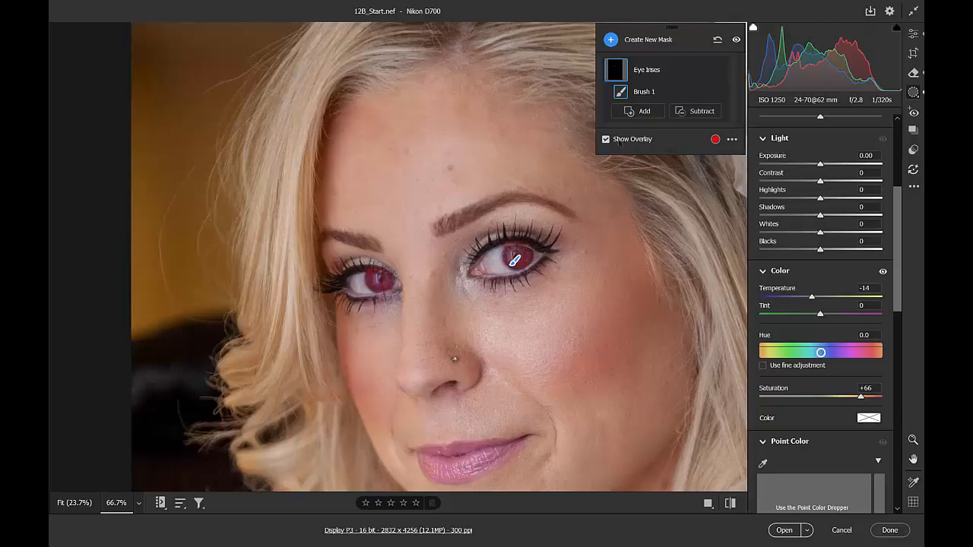
pyautogui.click(606, 141)
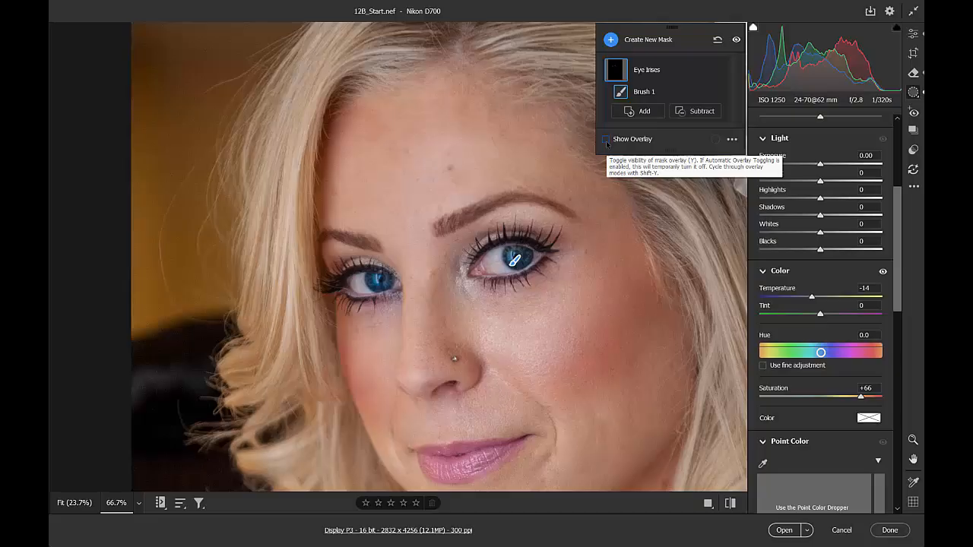
pyautogui.click(606, 140)
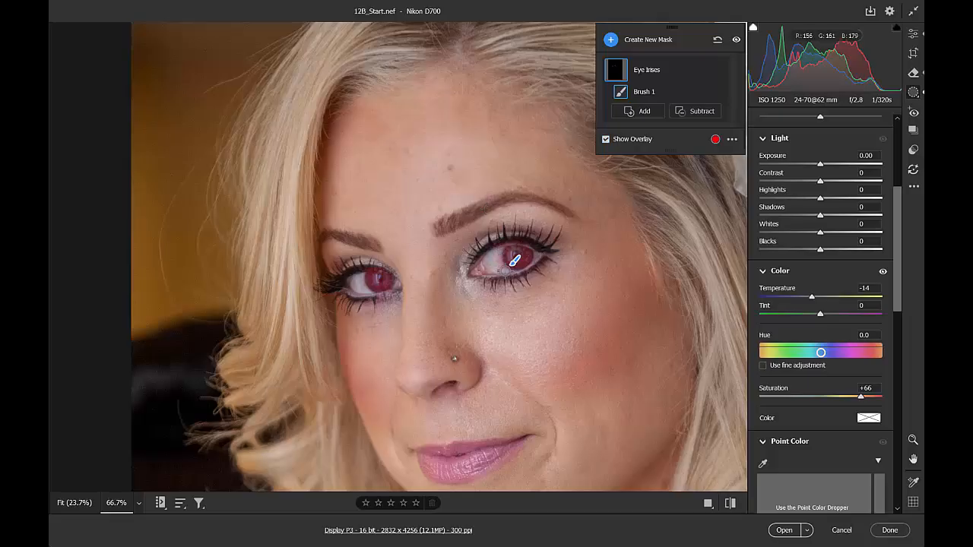
pyautogui.press('alt')
# - Create a new brush mask with saturation -50 and paint over the whites and inner corners of the eyes
pyautogui.click(611, 40)
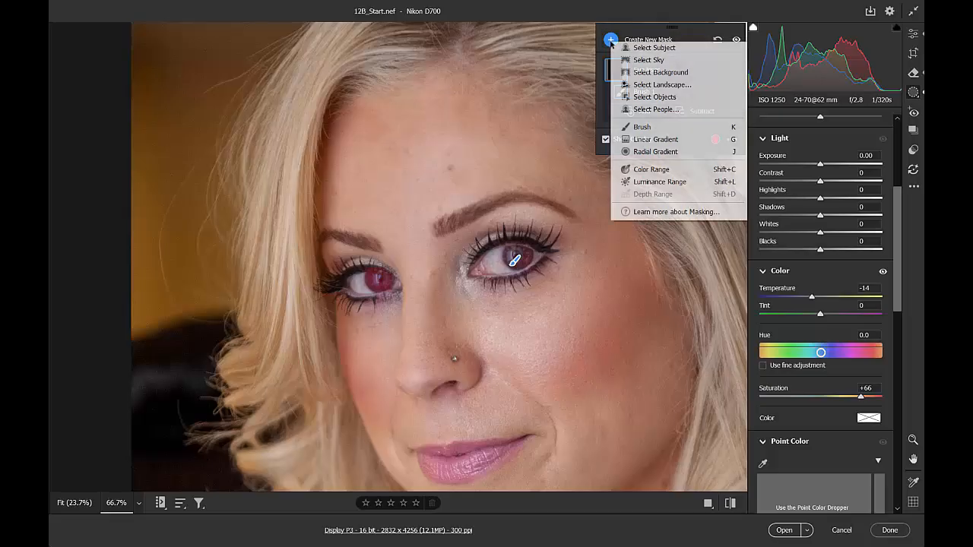
pyautogui.click(634, 131)
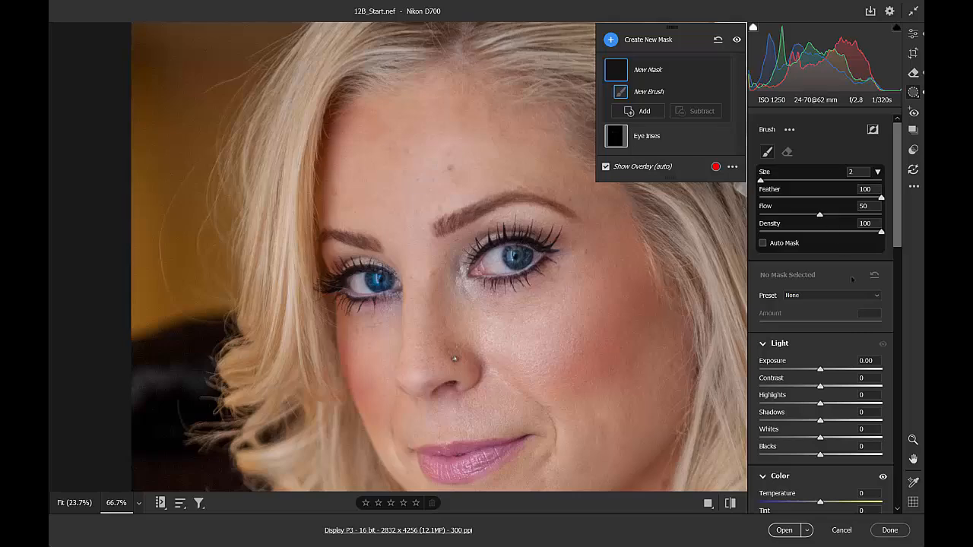
pyautogui.scroll(-5, 895, 321)
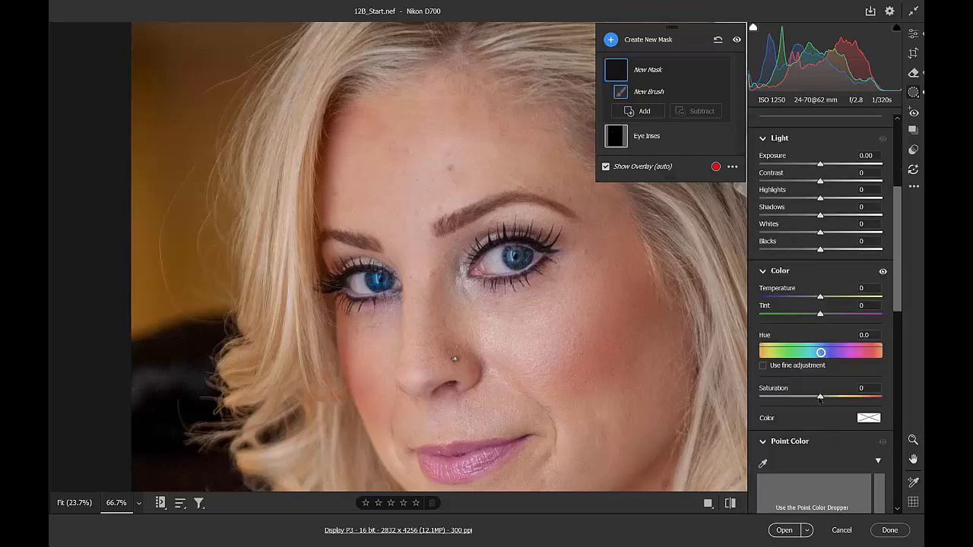
pyautogui.moveTo(821, 396); pyautogui.dragTo(789, 397)
pyautogui.write('-50')
pyautogui.press('Tab')
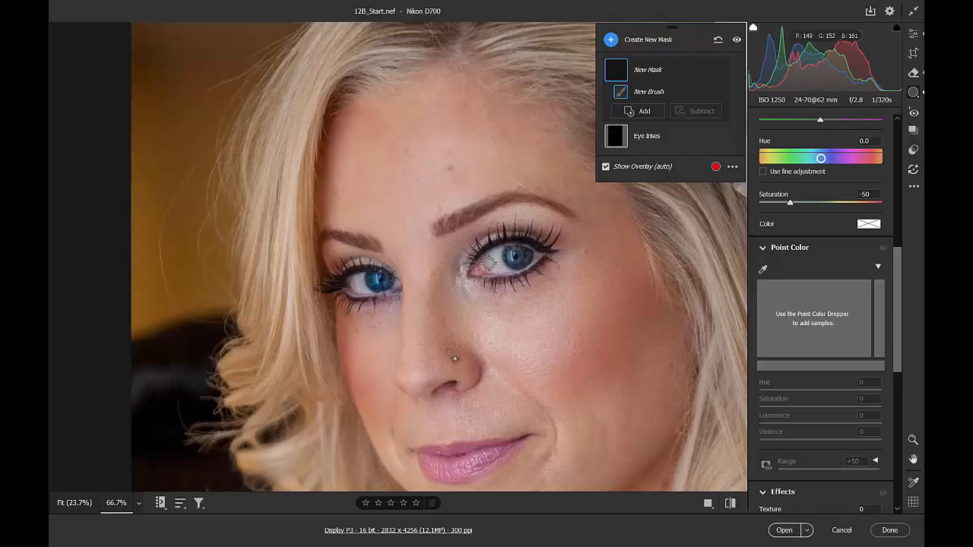
pyautogui.click(494, 257)
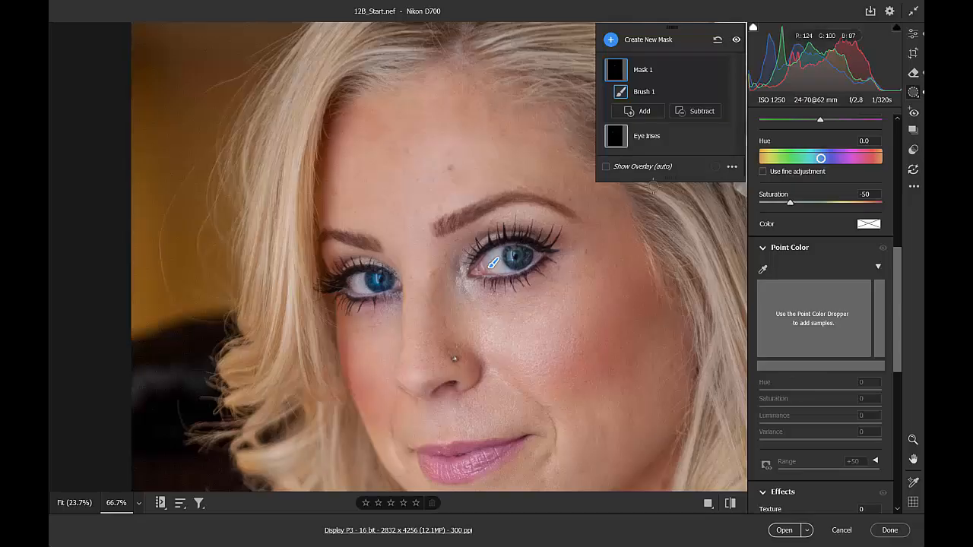
# - Touch up the painted eye whites with the mask overlay shown, hide the overlay, and rename the mask Eye Corners
pyautogui.click(608, 168)
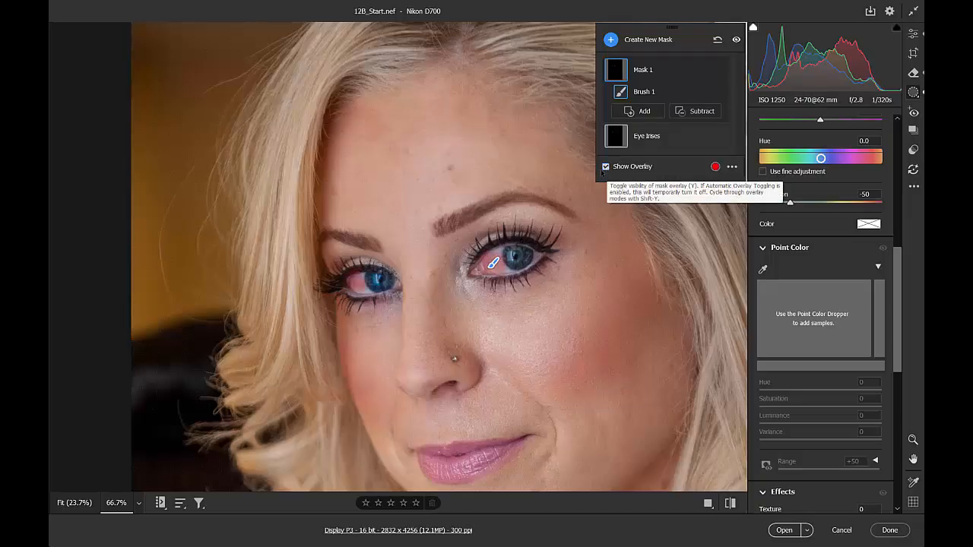
pyautogui.moveTo(498, 249)
pyautogui.mouseDown()
pyautogui.moveTo(511, 272)
pyautogui.moveTo(496, 265)
pyautogui.moveTo(537, 258)
pyautogui.mouseUp()
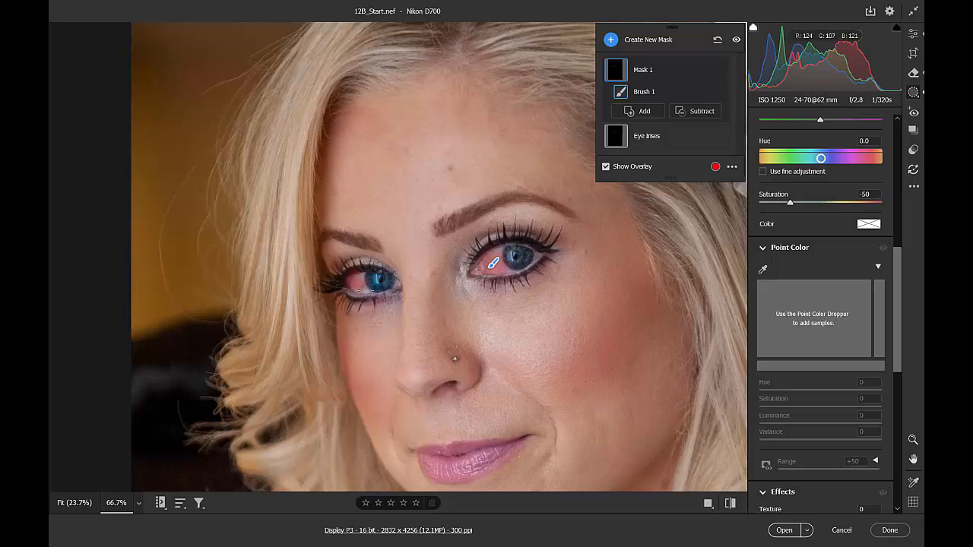
pyautogui.moveTo(366, 289)
pyautogui.mouseDown()
pyautogui.moveTo(359, 274)
pyautogui.moveTo(366, 295)
pyautogui.moveTo(351, 285)
pyautogui.moveTo(367, 291)
pyautogui.mouseUp()
pyautogui.click(606, 166)
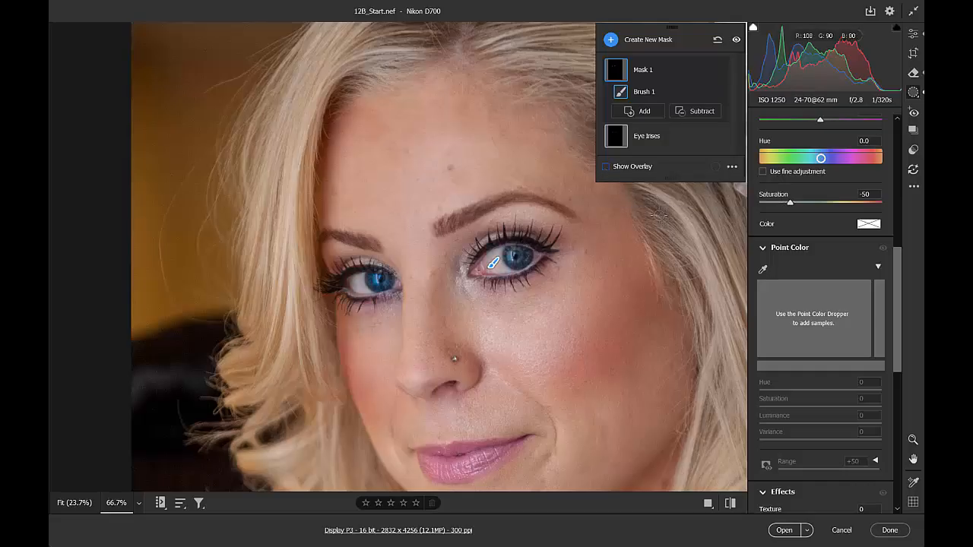
pyautogui.doubleClick(642, 70)
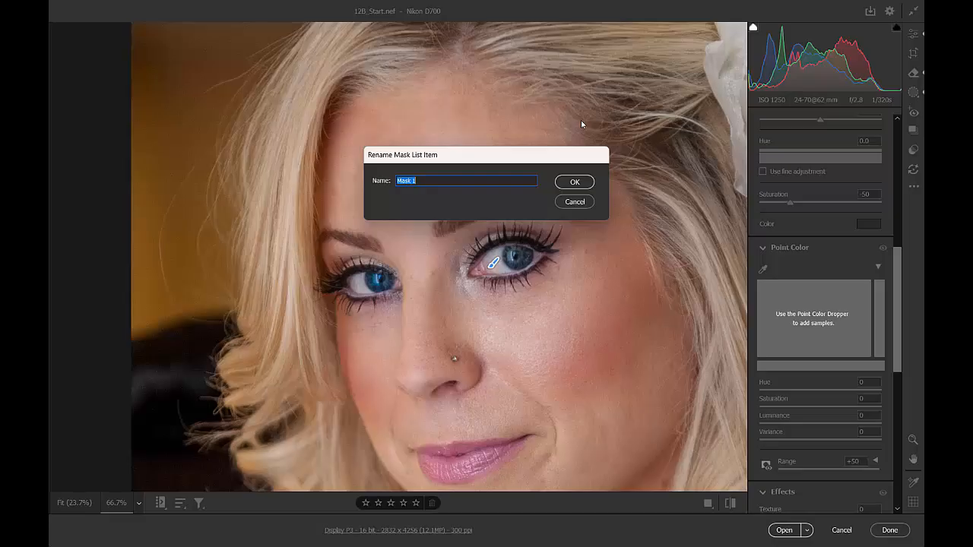
pyautogui.write('Eye Corners')
pyautogui.click(582, 182)
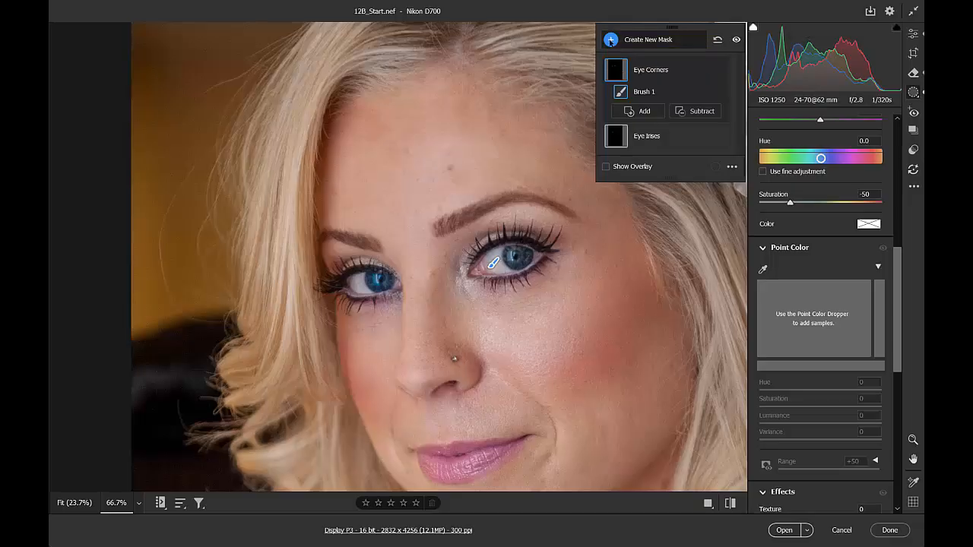
# - Create a new brush mask with exposure +0.50 and paint over both eyes, including the irises, whites and upper eyelids
pyautogui.click(672, 39)
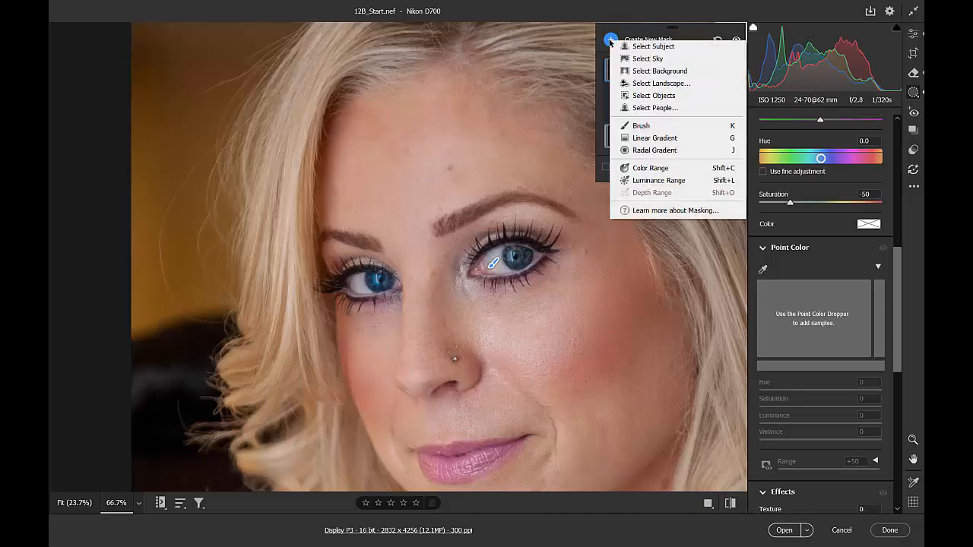
pyautogui.click(653, 129)
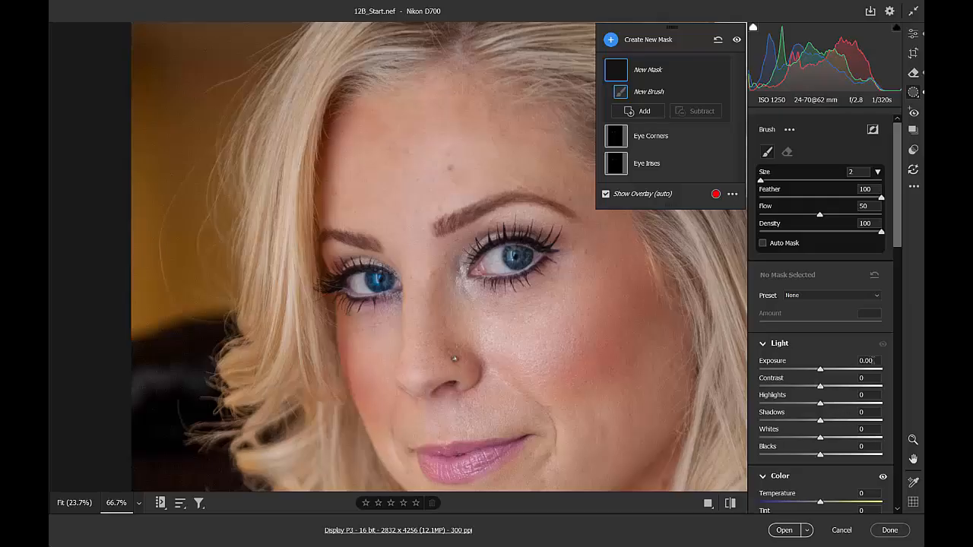
pyautogui.click(876, 361)
pyautogui.write('0.5')
pyautogui.press('Tab')
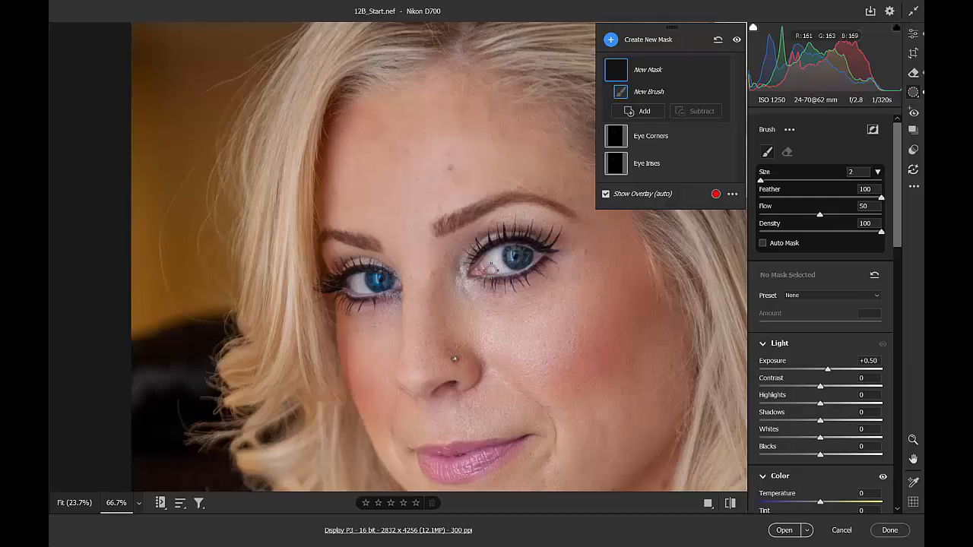
pyautogui.moveTo(375, 270); pyautogui.dragTo(361, 282)
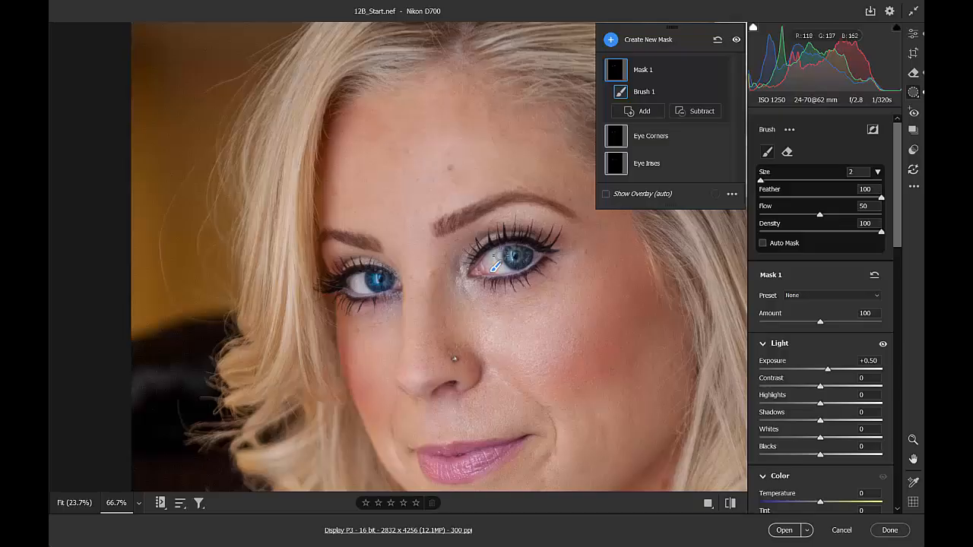
pyautogui.moveTo(470, 251)
pyautogui.mouseDown()
pyautogui.moveTo(509, 234)
pyautogui.moveTo(559, 242)
pyautogui.moveTo(499, 221)
pyautogui.moveTo(475, 229)
pyautogui.moveTo(455, 263)
pyautogui.moveTo(469, 233)
pyautogui.moveTo(488, 224)
pyautogui.moveTo(464, 236)
pyautogui.moveTo(438, 270)
pyautogui.mouseUp()
pyautogui.moveTo(324, 267)
pyautogui.mouseDown()
pyautogui.moveTo(349, 257)
pyautogui.moveTo(391, 266)
pyautogui.moveTo(340, 252)
pyautogui.mouseUp()
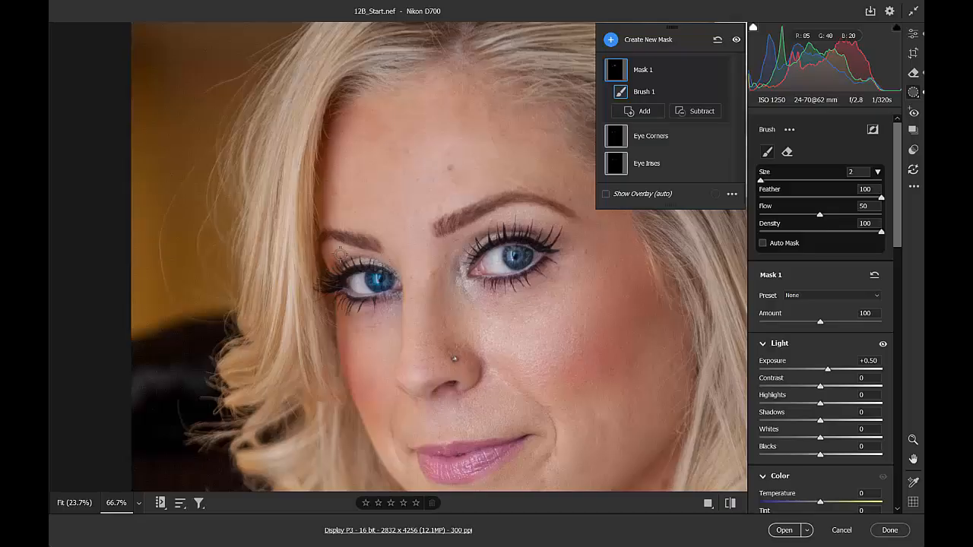
# - Show the mask overlay, paint the missed white of the farther eye, hide the overlay and keep exposure at +0.50
pyautogui.click(606, 194)
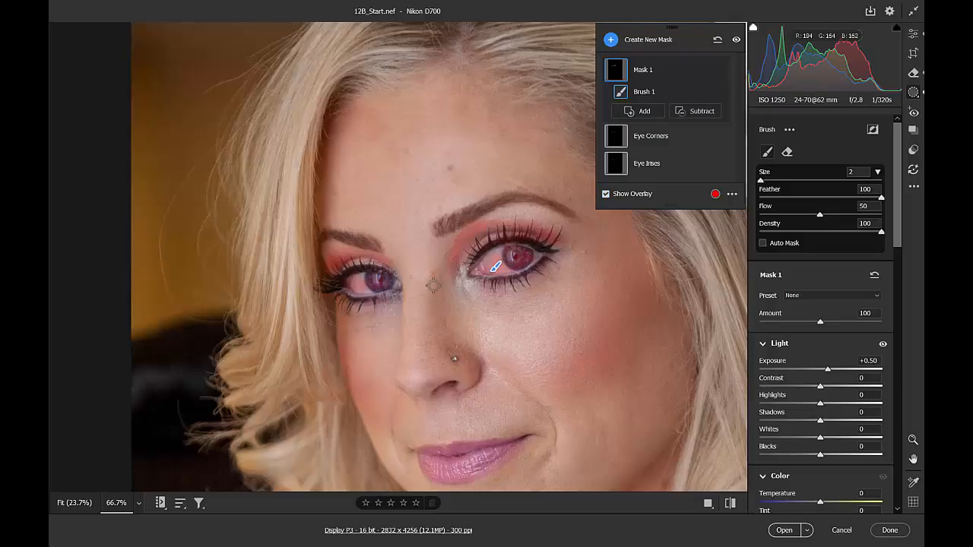
pyautogui.moveTo(358, 289)
pyautogui.mouseDown()
pyautogui.moveTo(394, 283)
pyautogui.moveTo(344, 288)
pyautogui.mouseUp()
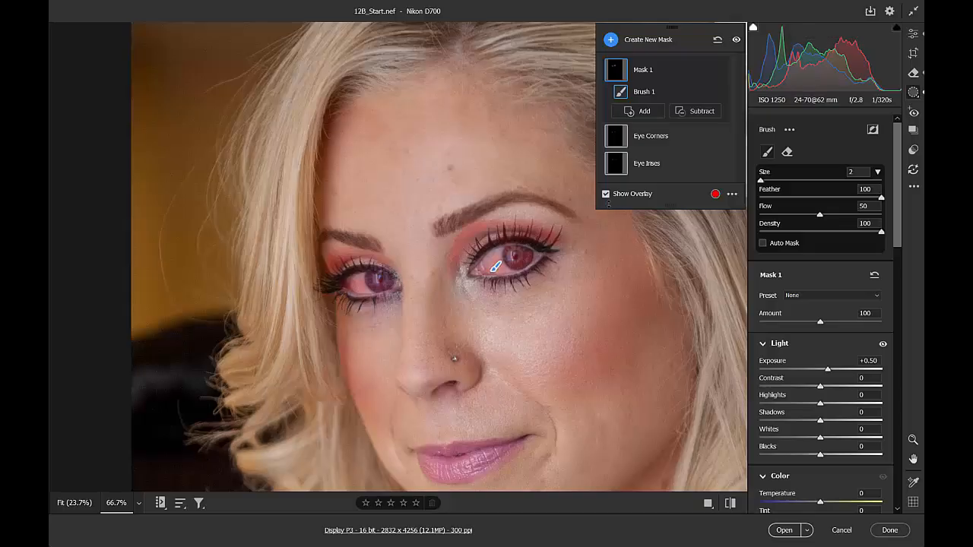
pyautogui.press('y')
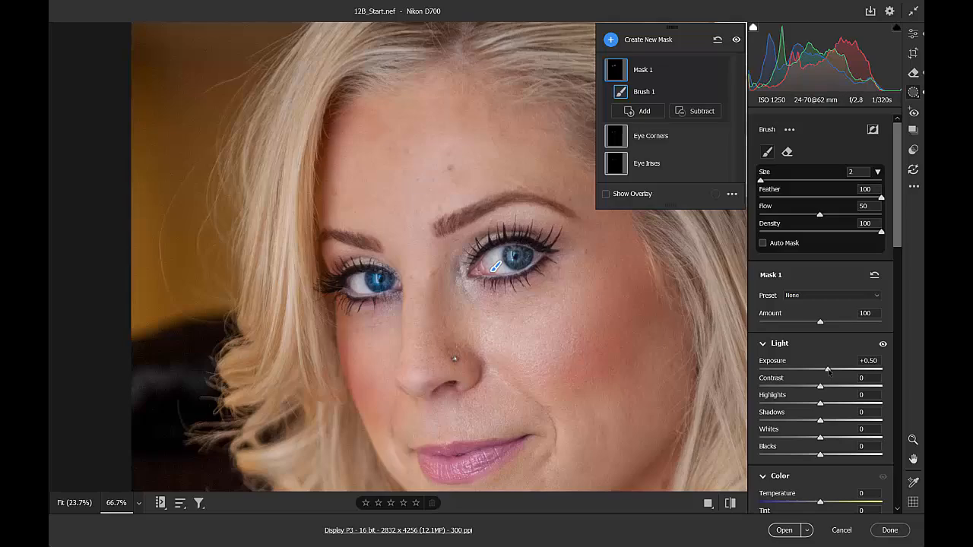
pyautogui.moveTo(828, 370)
pyautogui.mouseDown()
pyautogui.moveTo(814, 371)
pyautogui.moveTo(830, 370)
pyautogui.mouseUp()
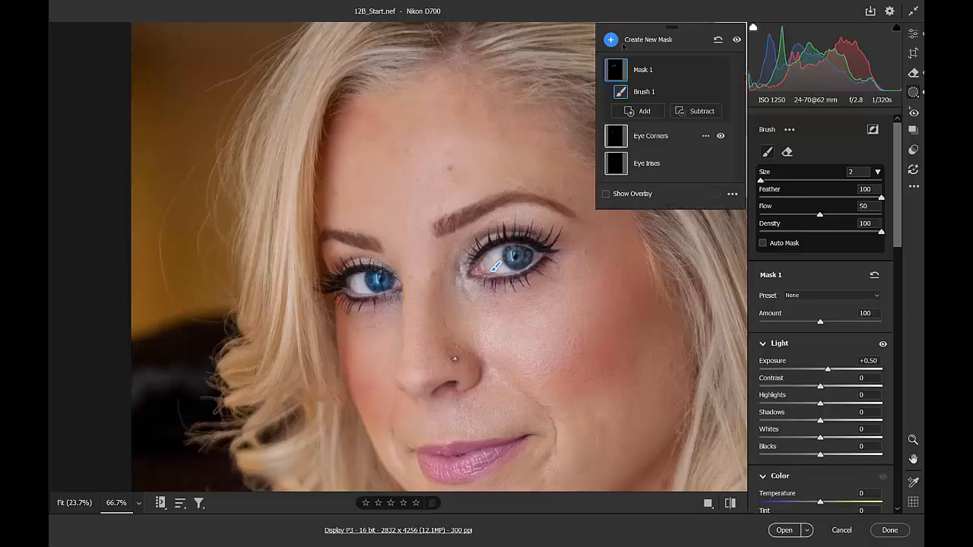
# - Rename the brightening mask Eye Brighten and toggle its visibility off and on to compare the effect
pyautogui.doubleClick(642, 70)
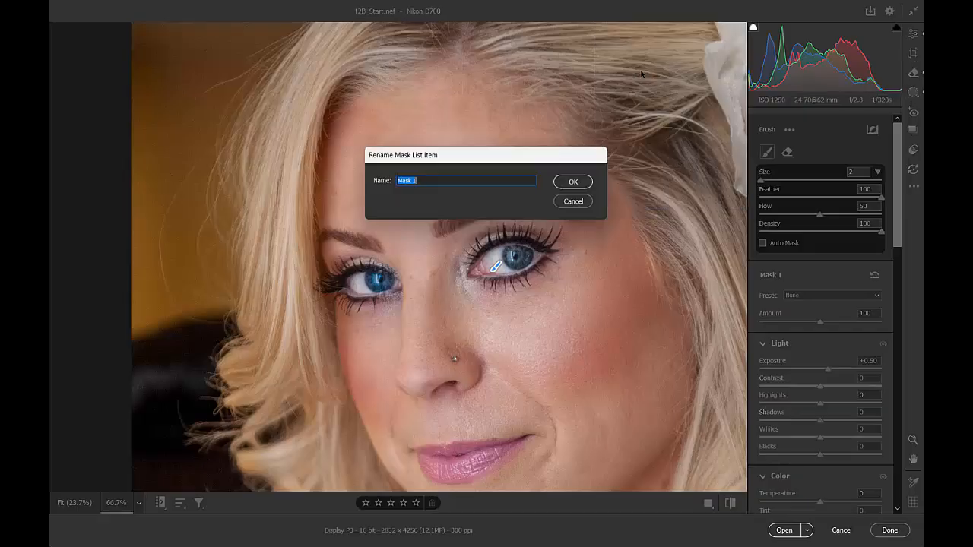
pyautogui.write('Eye Brighten')
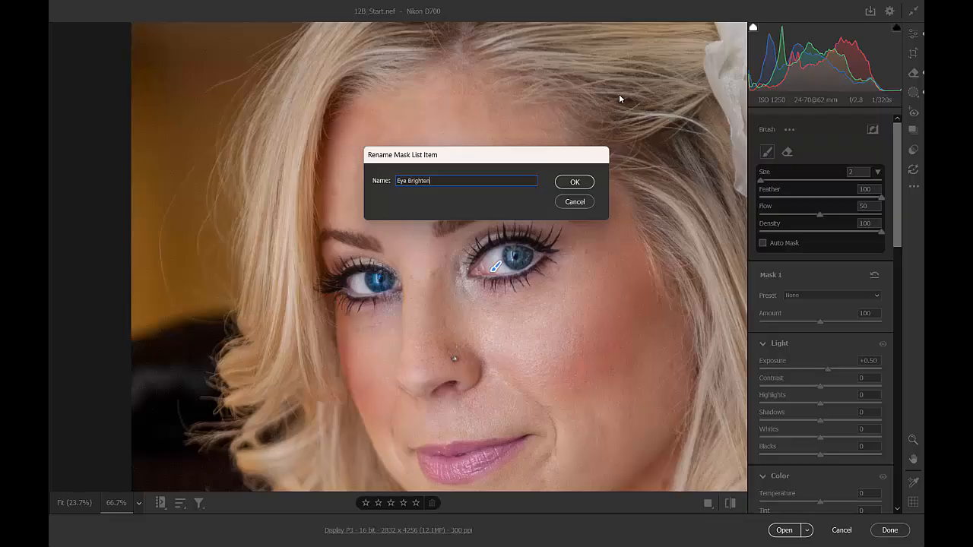
pyautogui.click(577, 183)
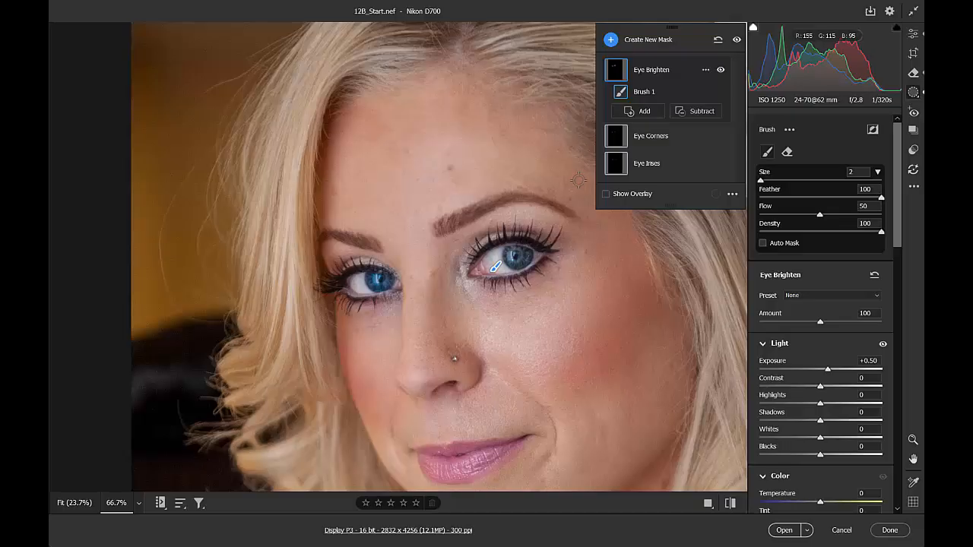
pyautogui.click(721, 70)
pyautogui.click(721, 70)
# - Create a new brush mask with size 1 and saturation +41, and paint over the lips
pyautogui.click(652, 41)
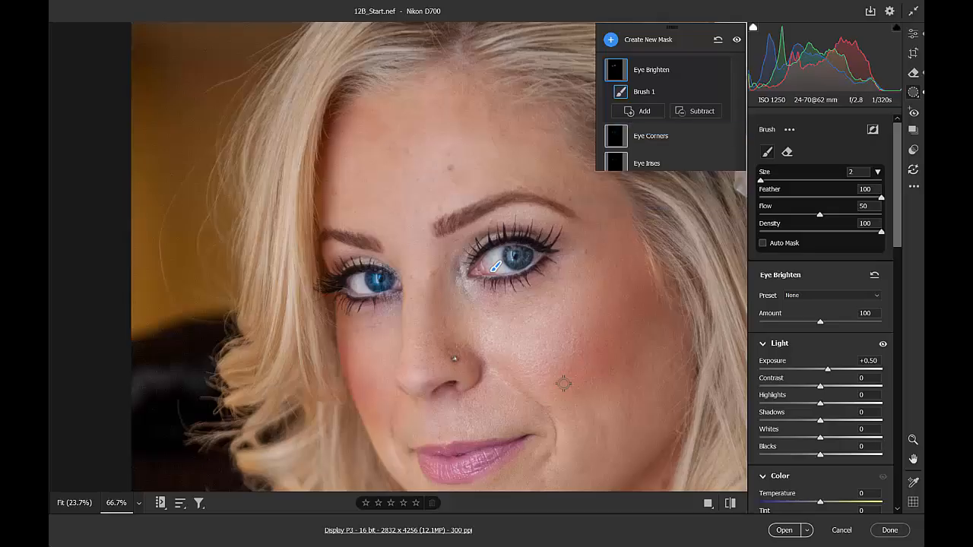
pyautogui.press('[')
pyautogui.moveTo(565, 415); pyautogui.dragTo(546, 301)
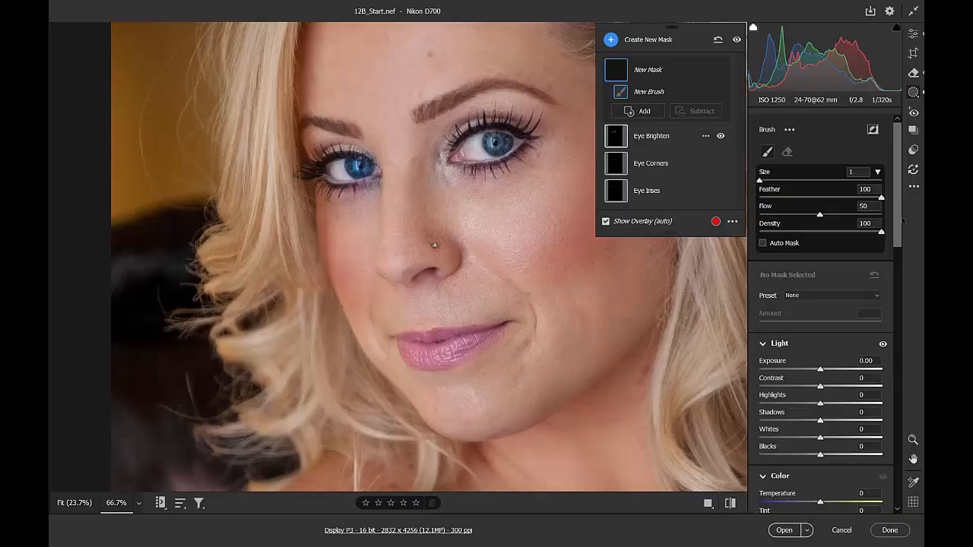
pyautogui.moveTo(901, 225); pyautogui.dragTo(902, 287)
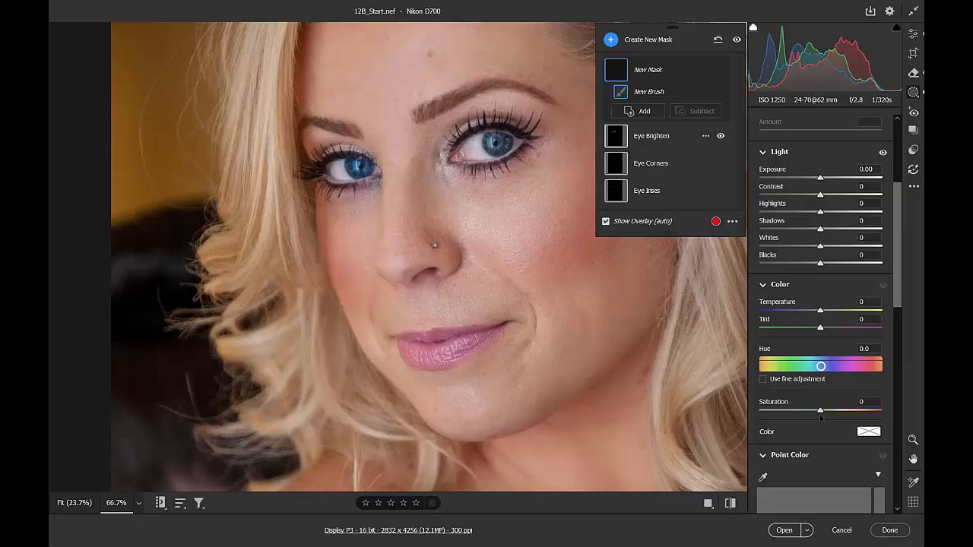
pyautogui.moveTo(822, 414); pyautogui.dragTo(845, 412)
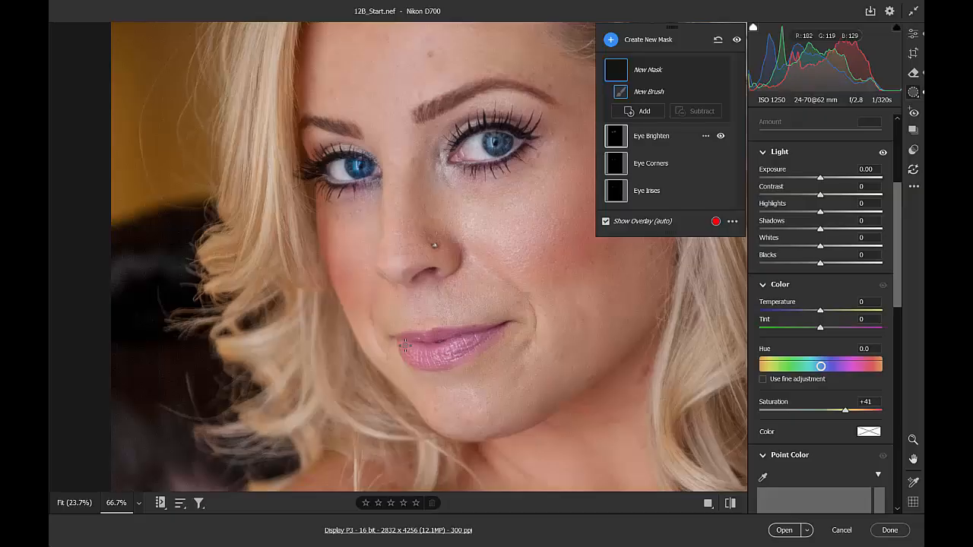
pyautogui.moveTo(406, 345)
pyautogui.mouseDown()
pyautogui.moveTo(417, 356)
pyautogui.moveTo(448, 356)
pyautogui.moveTo(476, 341)
pyautogui.moveTo(415, 348)
pyautogui.moveTo(487, 340)
pyautogui.moveTo(445, 357)
pyautogui.moveTo(422, 359)
pyautogui.moveTo(400, 342)
pyautogui.moveTo(475, 333)
pyautogui.mouseUp()
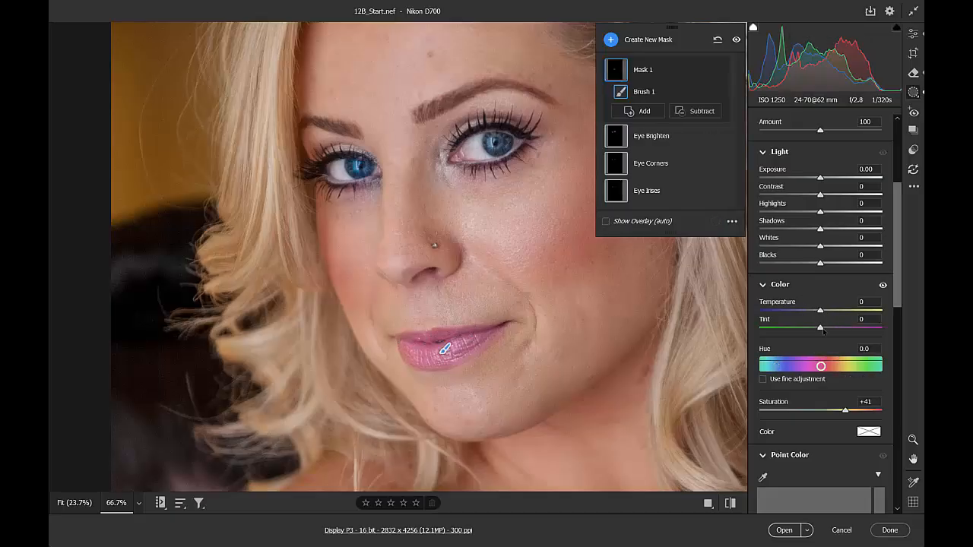
# - Set the lip mask's tint to +36 and rename the mask Lips
pyautogui.moveTo(821, 327); pyautogui.dragTo(840, 332)
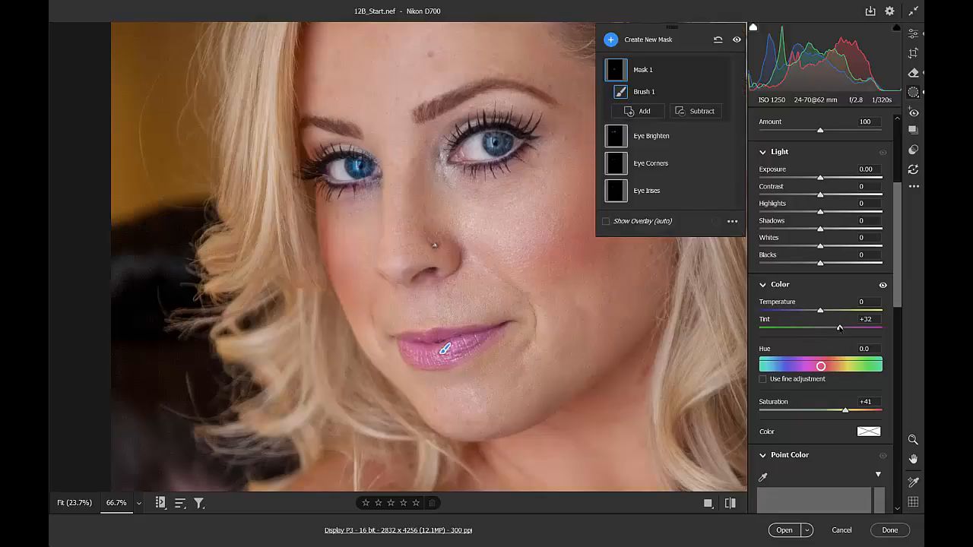
pyautogui.moveTo(840, 327)
pyautogui.mouseDown()
pyautogui.moveTo(803, 329)
pyautogui.moveTo(842, 335)
pyautogui.mouseUp()
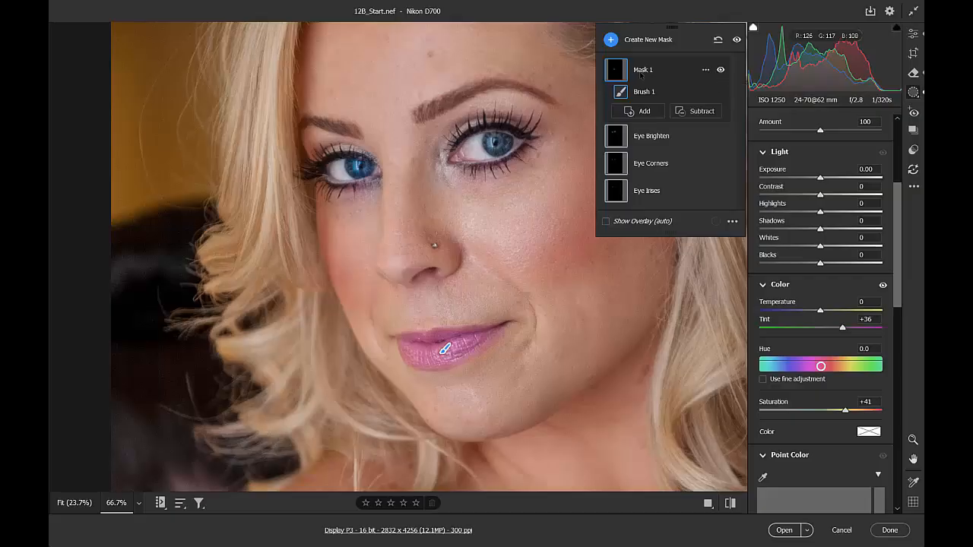
pyautogui.doubleClick(642, 70)
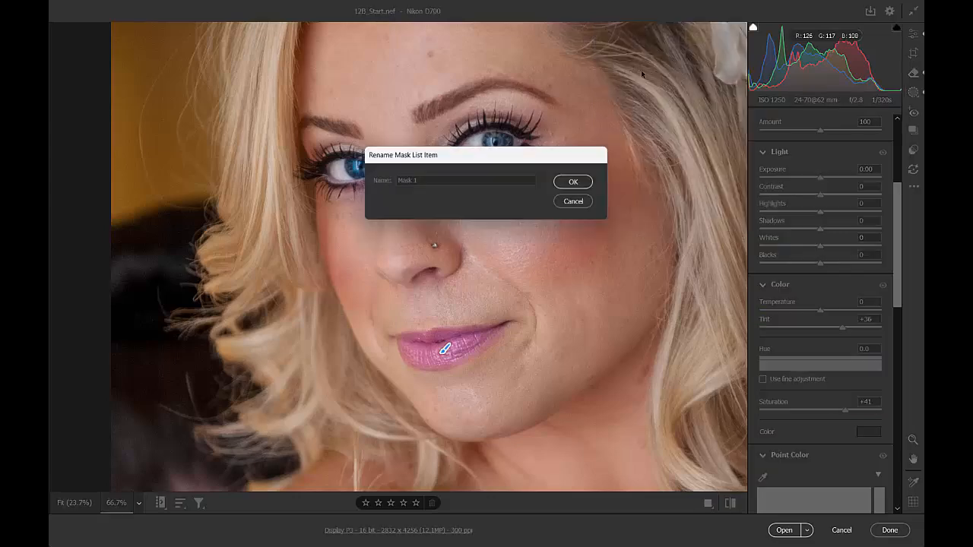
pyautogui.write('Lips')
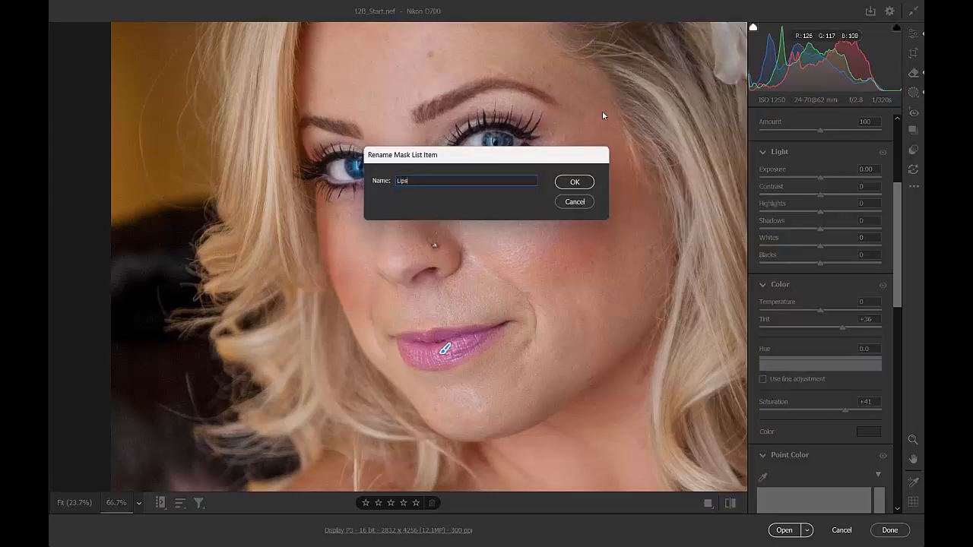
pyautogui.click(575, 182)
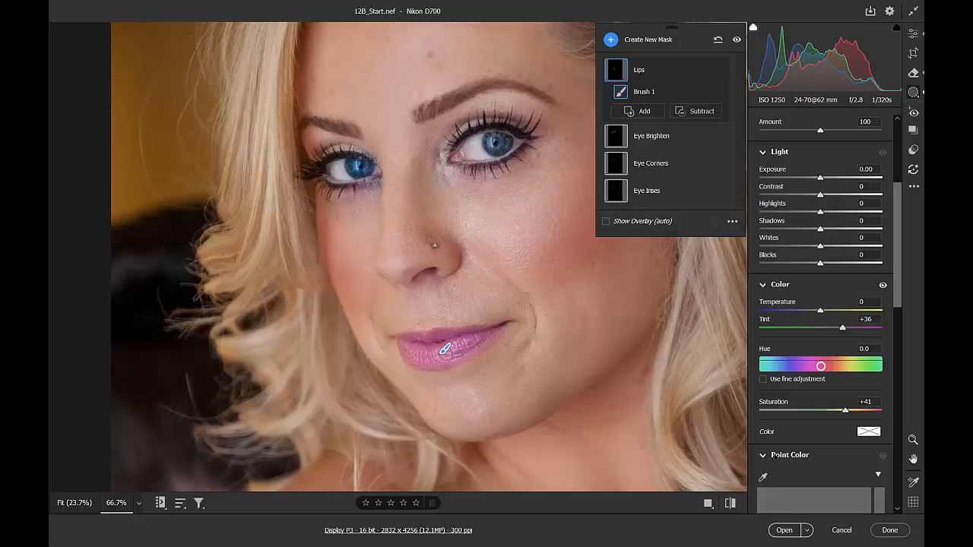
# - Create a people mask for Person 1 covering the facial skin and body skin
pyautogui.hotkey('ctrl', '0')
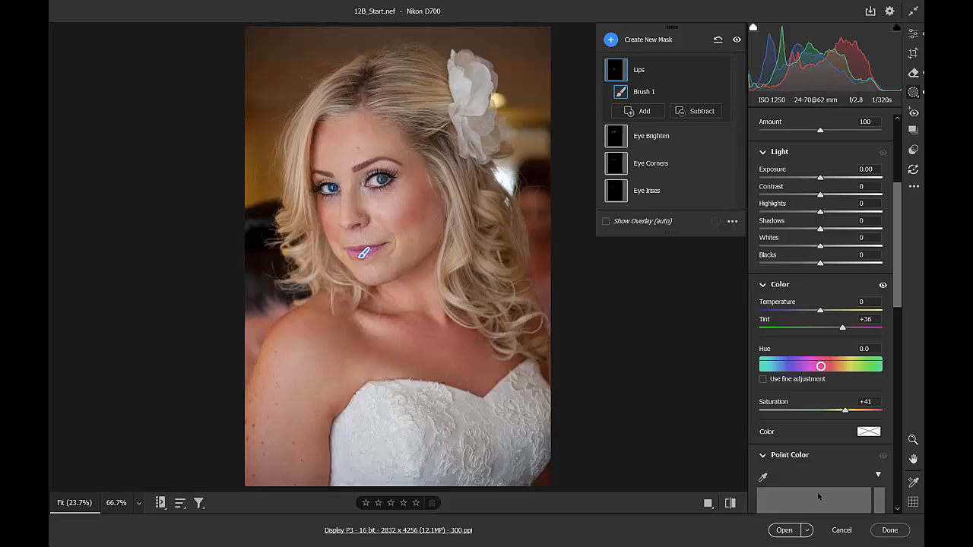
pyautogui.click(611, 39)
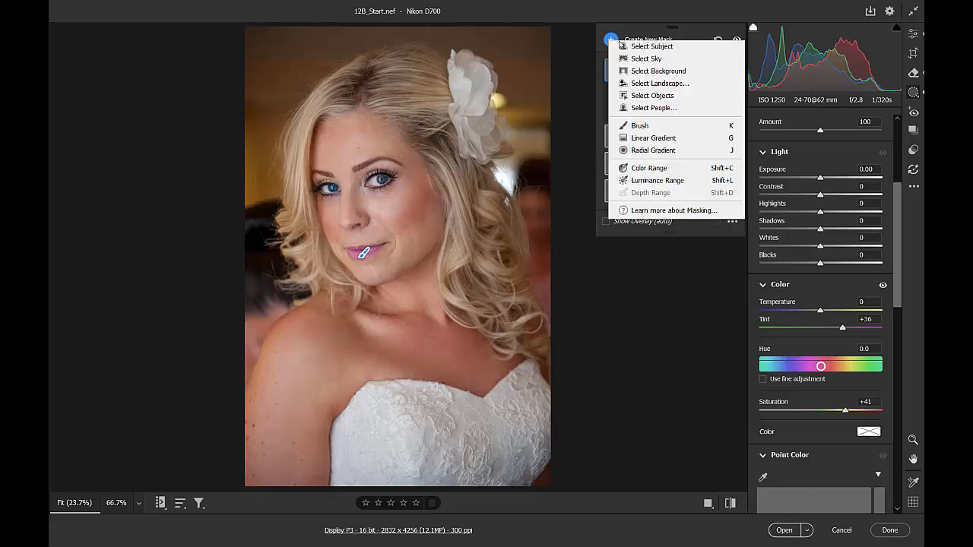
pyautogui.click(658, 107)
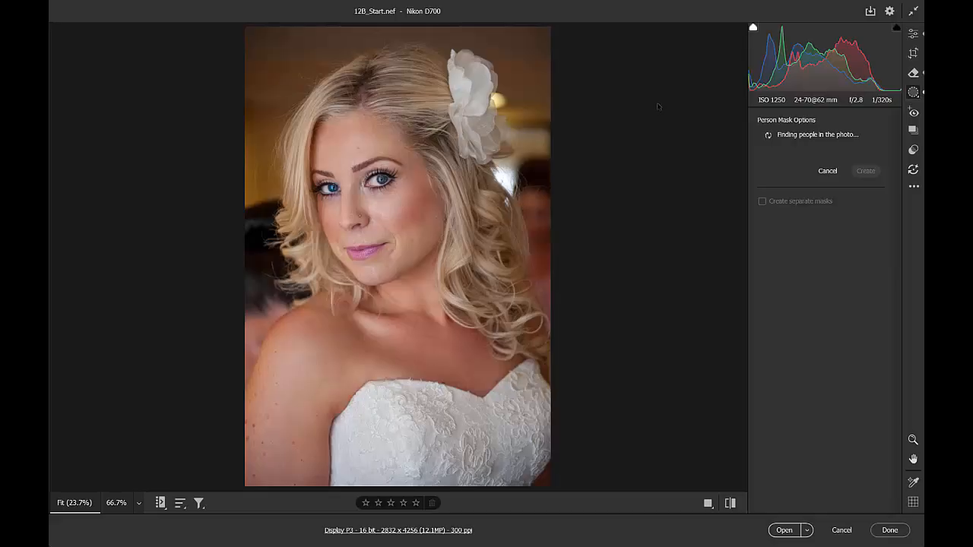
pyautogui.click(770, 148)
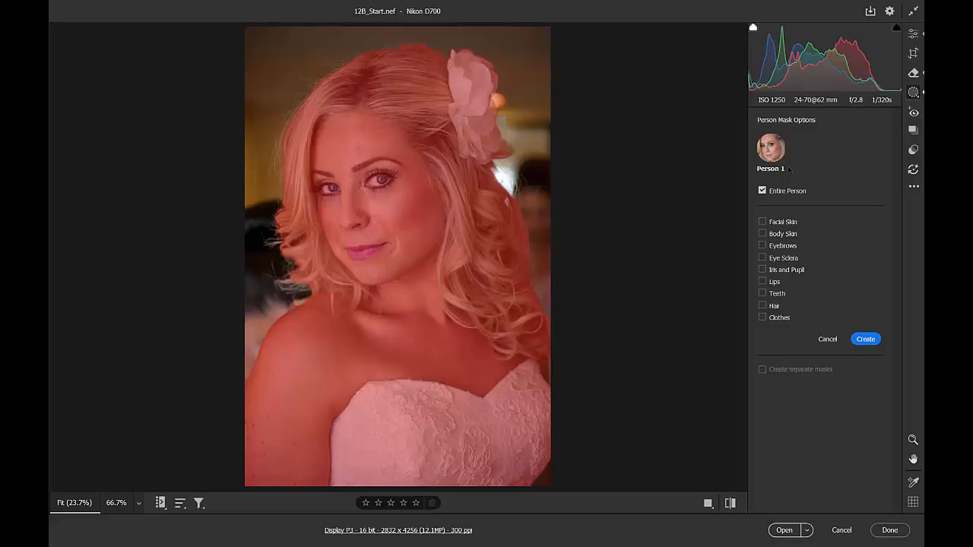
pyautogui.click(762, 221)
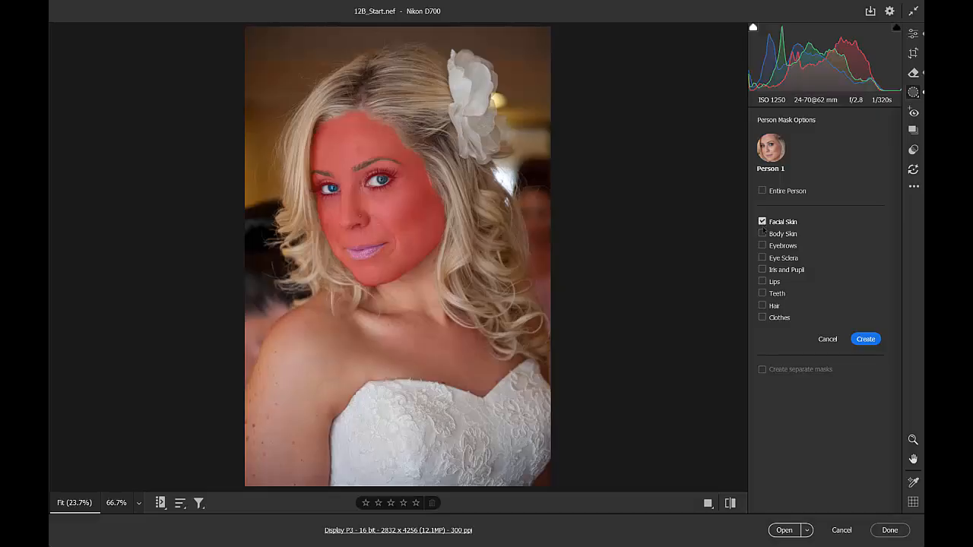
pyautogui.click(763, 233)
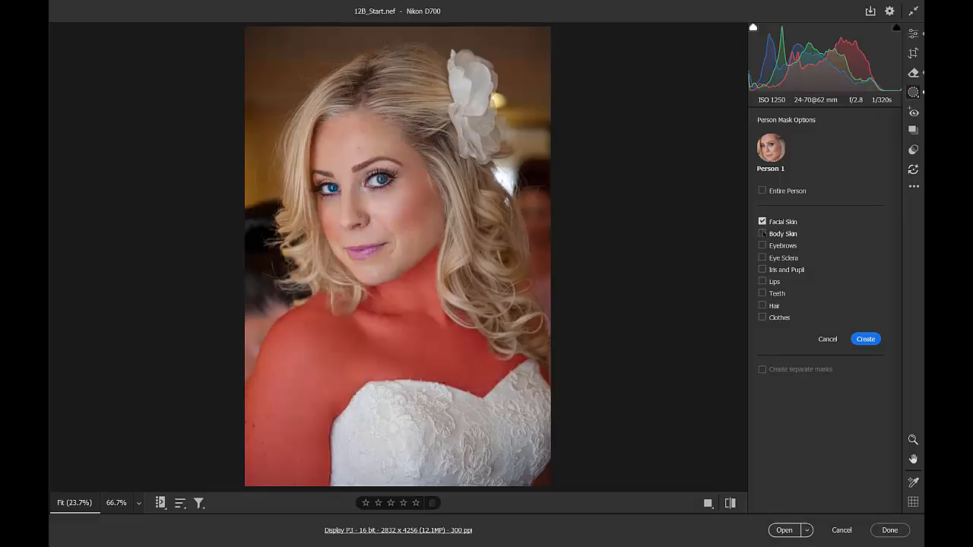
pyautogui.click(866, 340)
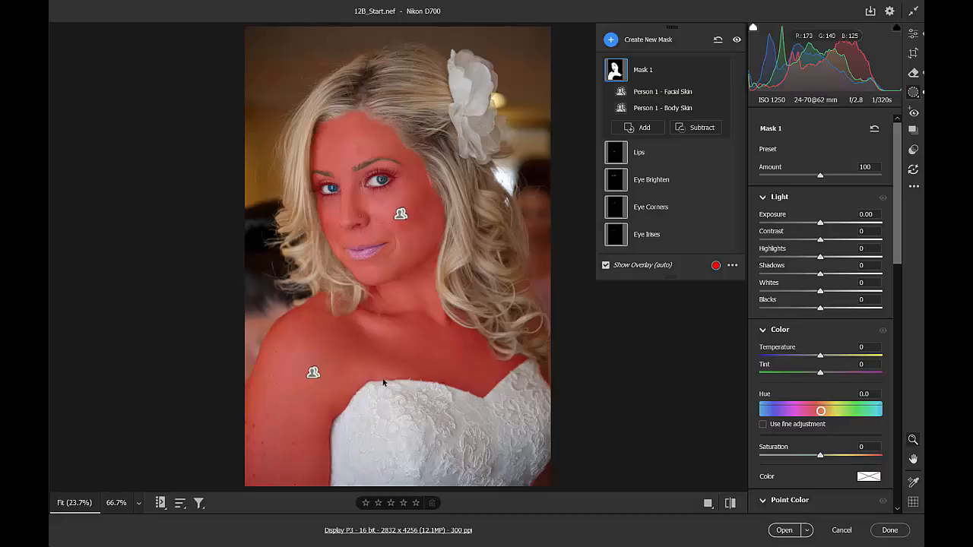
# - Hide the mask overlay, set the skin mask's texture to -30, and toggle the mask's visibility off and on to compare
pyautogui.hotkey('ctrl', '+')
pyautogui.hotkey('ctrl', '+')
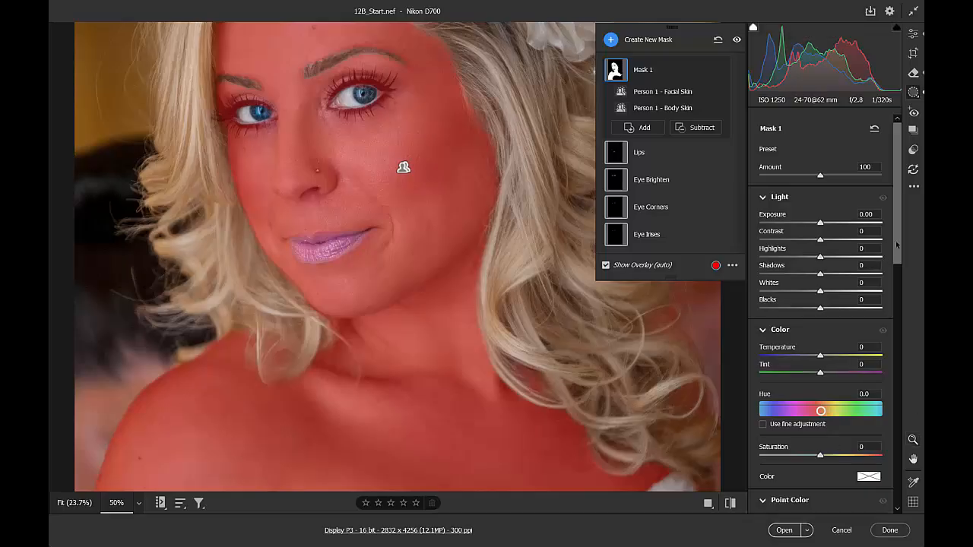
pyautogui.moveTo(897, 244); pyautogui.dragTo(875, 399)
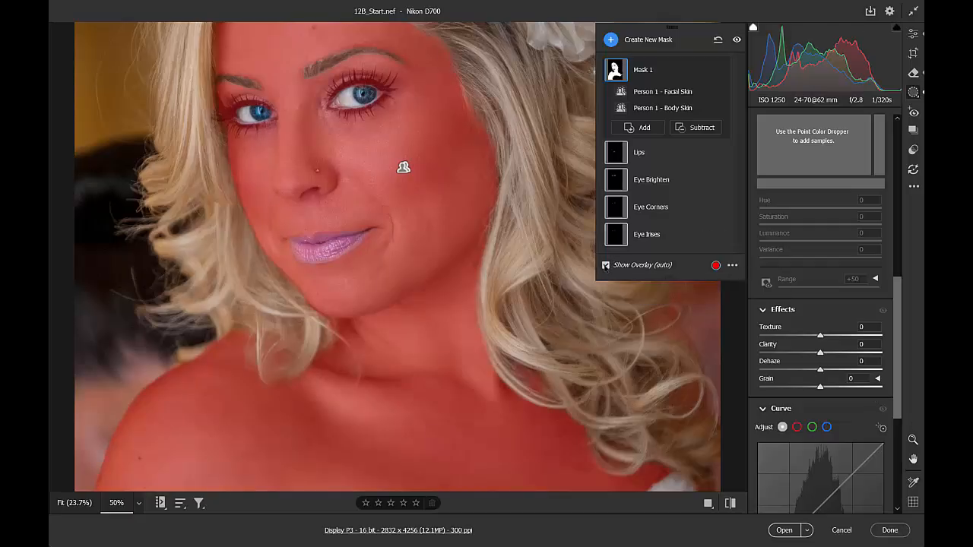
pyautogui.click(606, 267)
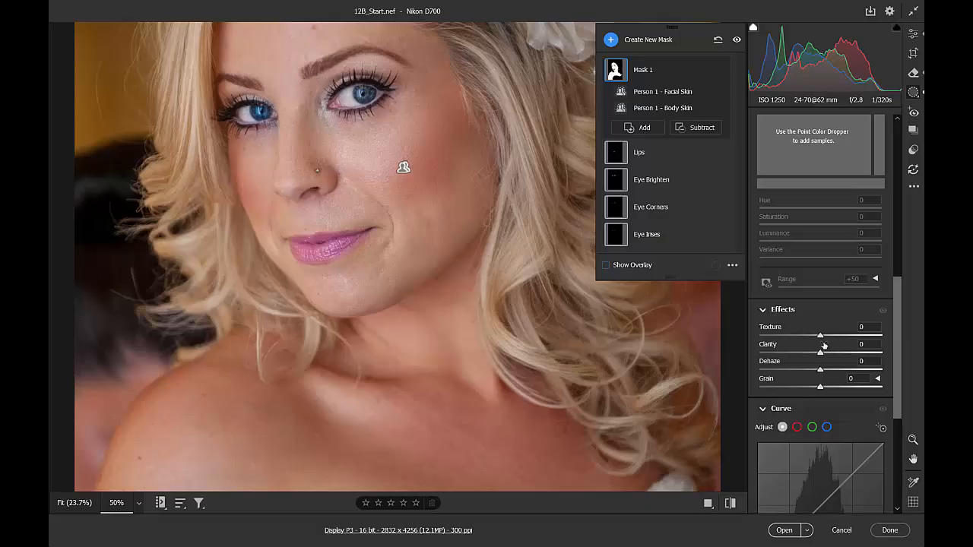
pyautogui.moveTo(820, 336); pyautogui.dragTo(801, 335)
pyautogui.press('Tab')
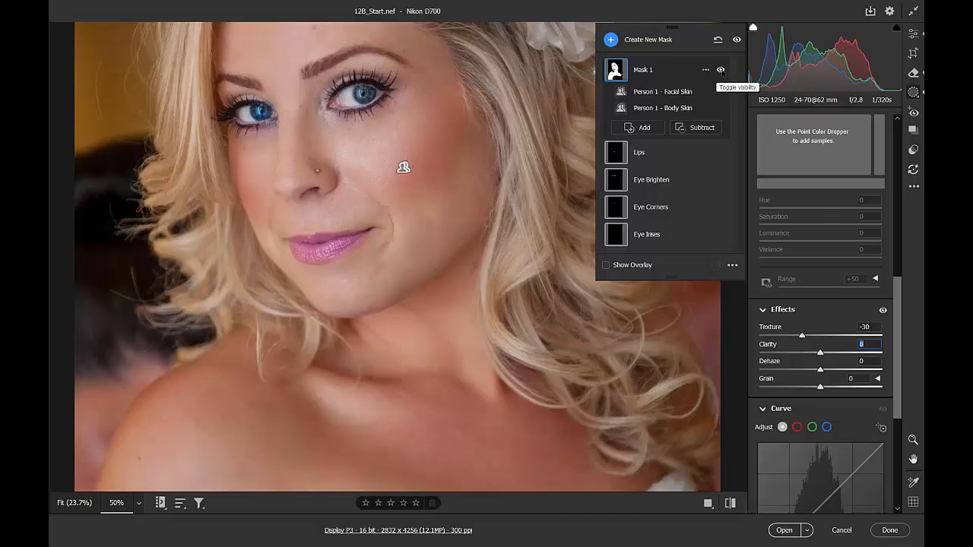
pyautogui.click(721, 70)
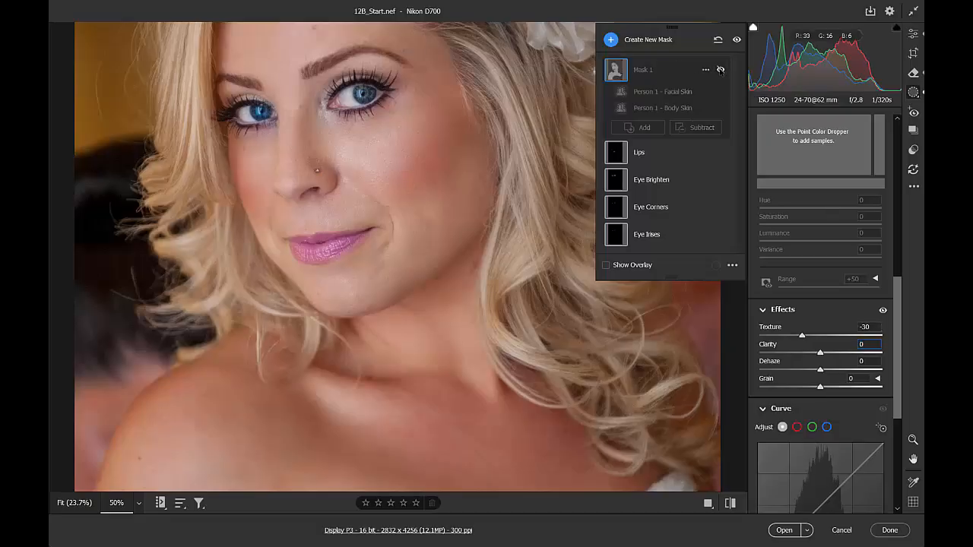
pyautogui.click(721, 70)
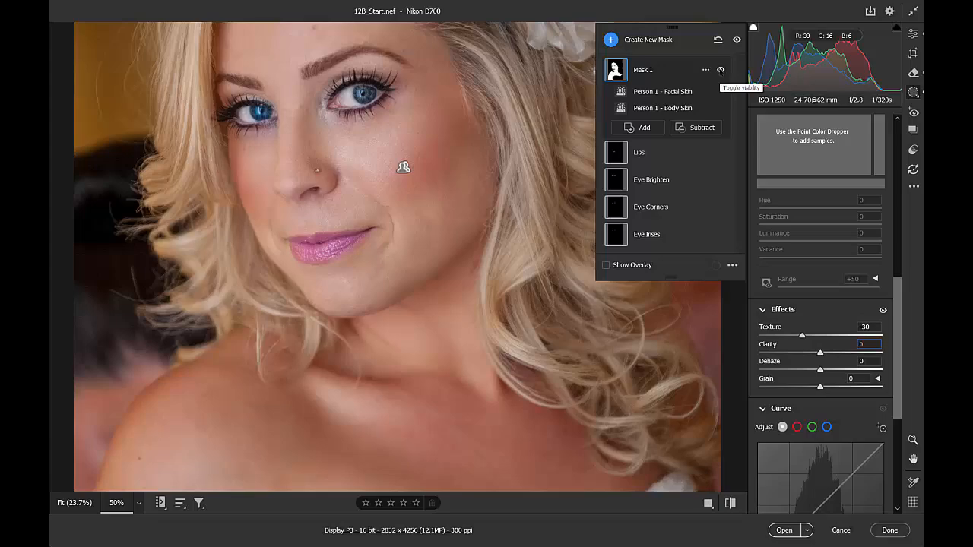
# - Lower the skin mask's red curve midpoint to input 130, output 123, and toggle the mask's visibility to compare
pyautogui.click(797, 427)
pyautogui.moveTo(895, 381); pyautogui.dragTo(895, 409)
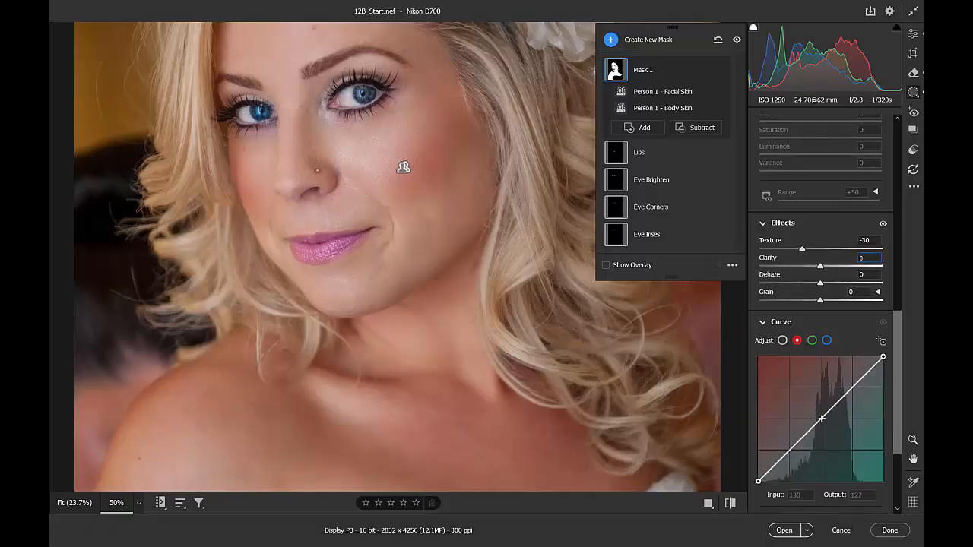
pyautogui.moveTo(821, 419)
pyautogui.mouseDown()
pyautogui.moveTo(824, 436)
pyautogui.moveTo(821, 422)
pyautogui.mouseUp()
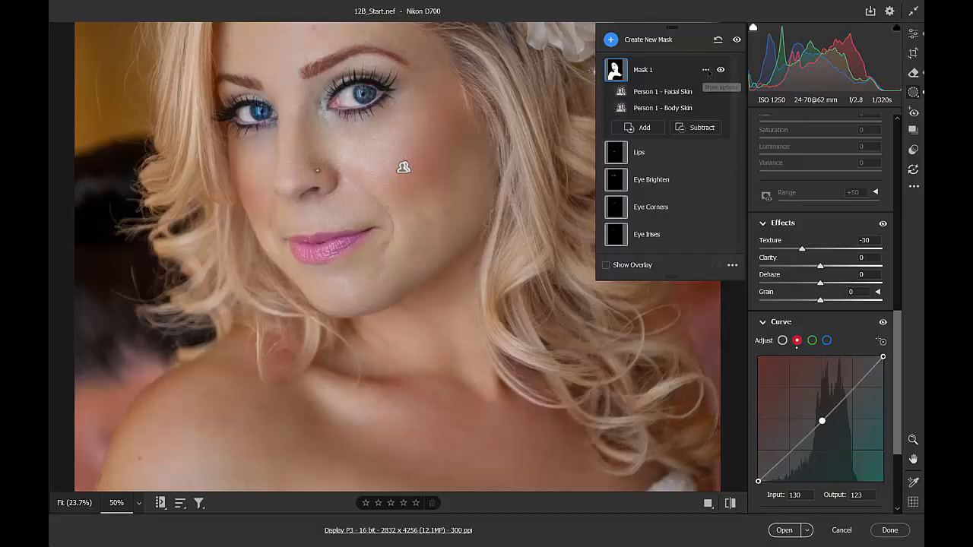
pyautogui.click(720, 70)
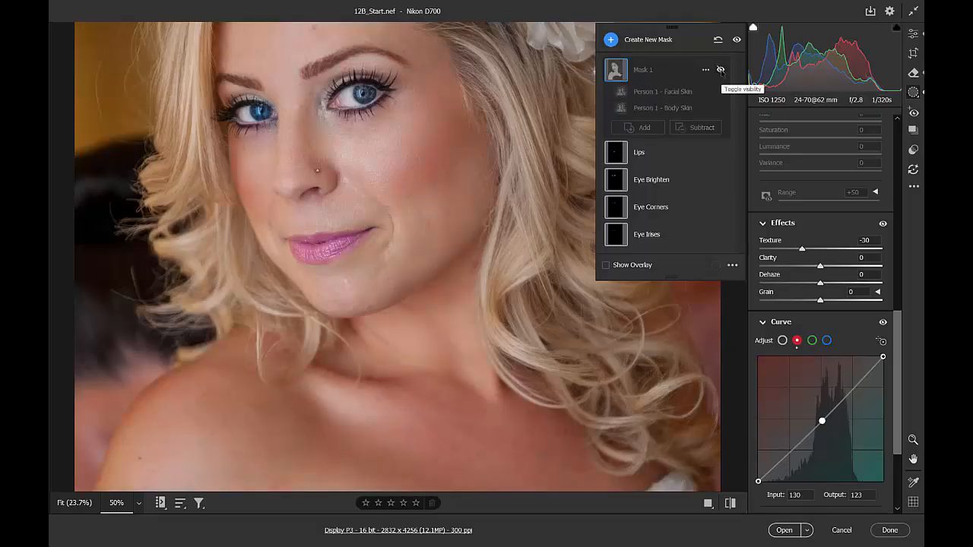
pyautogui.click(720, 70)
pyautogui.click(721, 70)
pyautogui.click(721, 70)
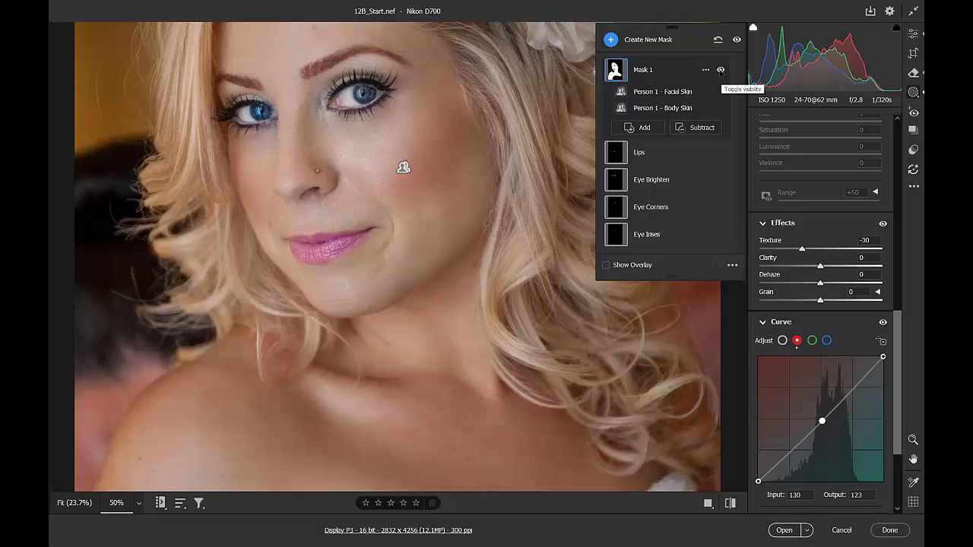
# - Rename the facial and body skin mask Skin
pyautogui.doubleClick(640, 70)
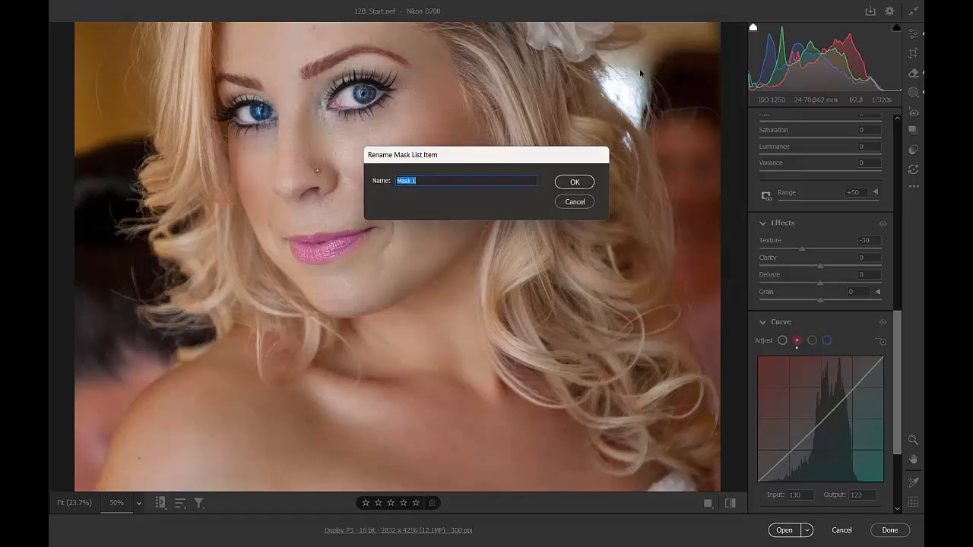
pyautogui.write('Skin')
pyautogui.press('Return')
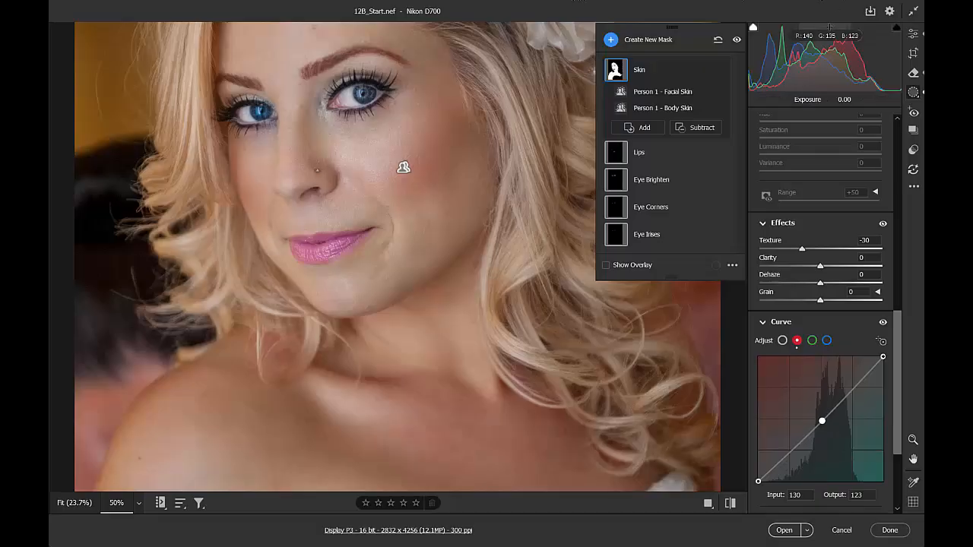
# - Save a JPEG copy in the same location with Resize to Fit turned off and the resolution set to 300 pixels/inch
pyautogui.click(870, 12)
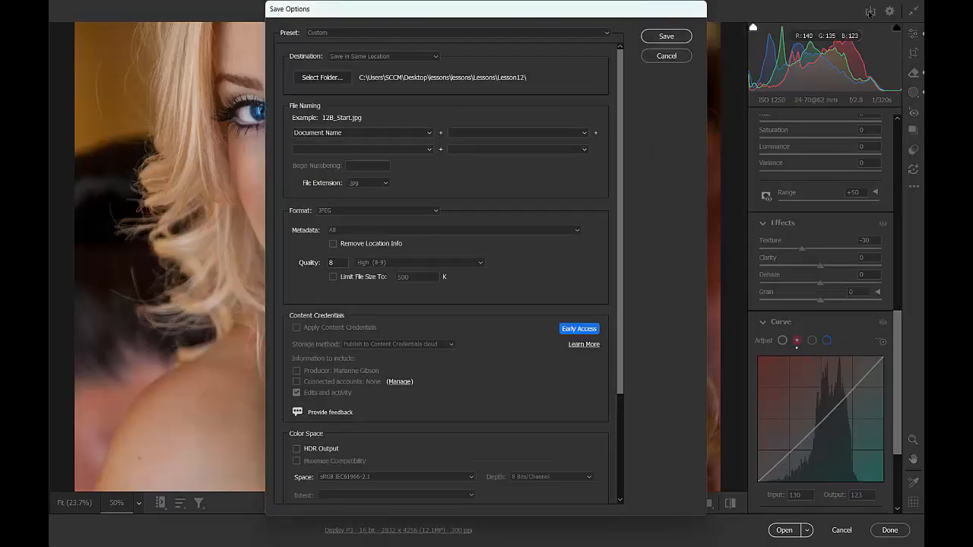
pyautogui.moveTo(622, 80); pyautogui.dragTo(622, 186)
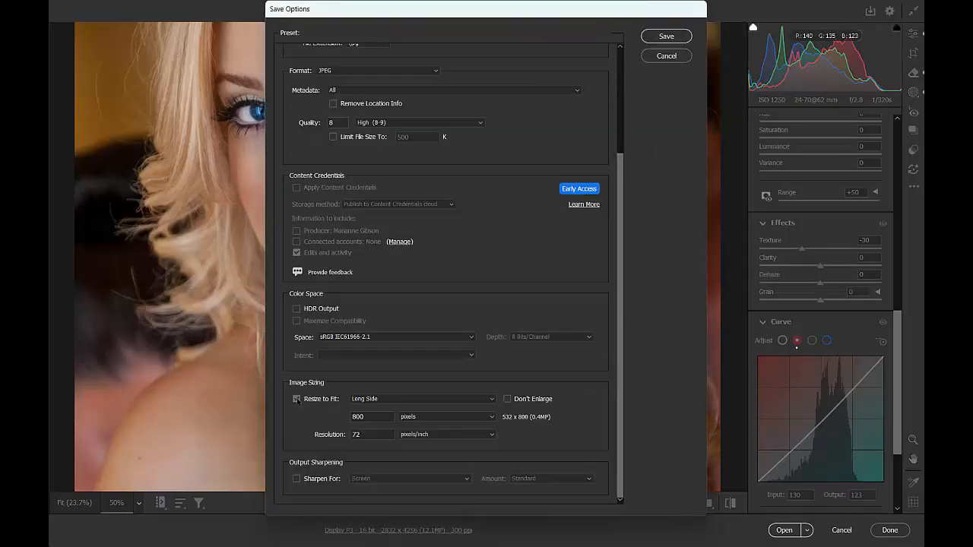
pyautogui.click(297, 399)
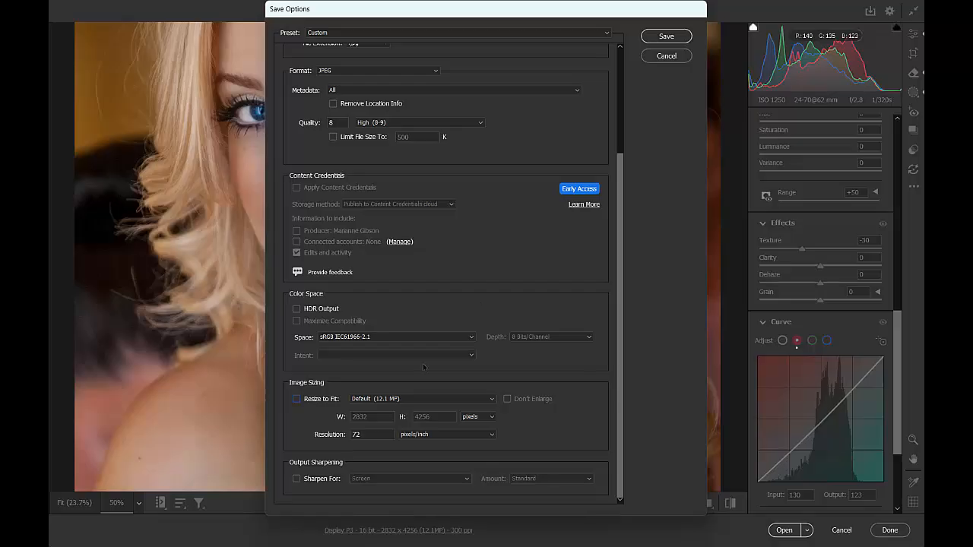
pyautogui.scroll(3, 423, 368)
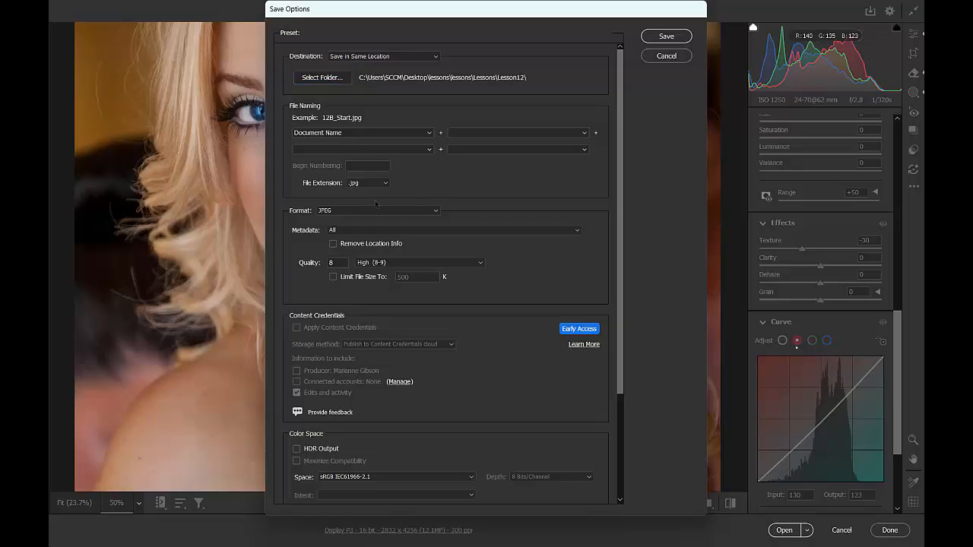
pyautogui.scroll(-4, 471, 276)
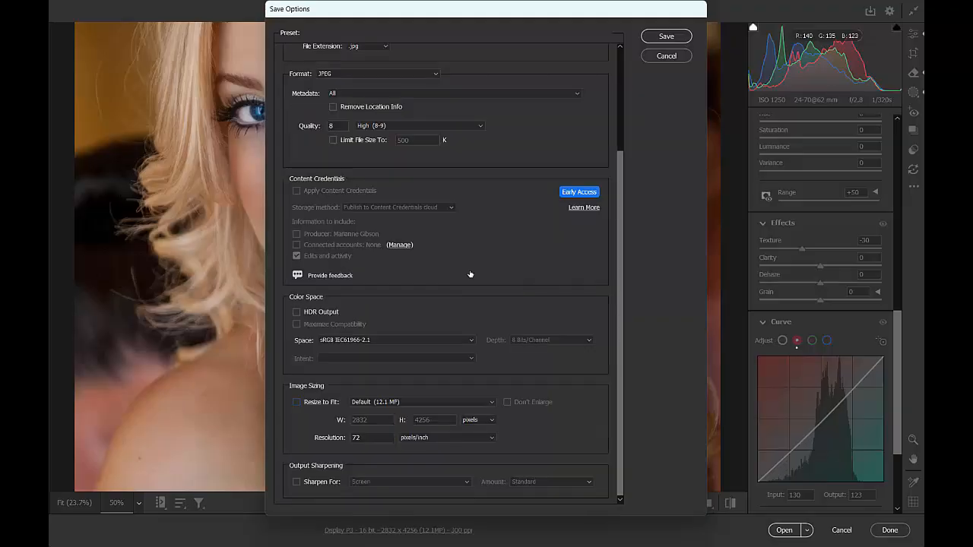
pyautogui.click(372, 434)
pyautogui.write('3')
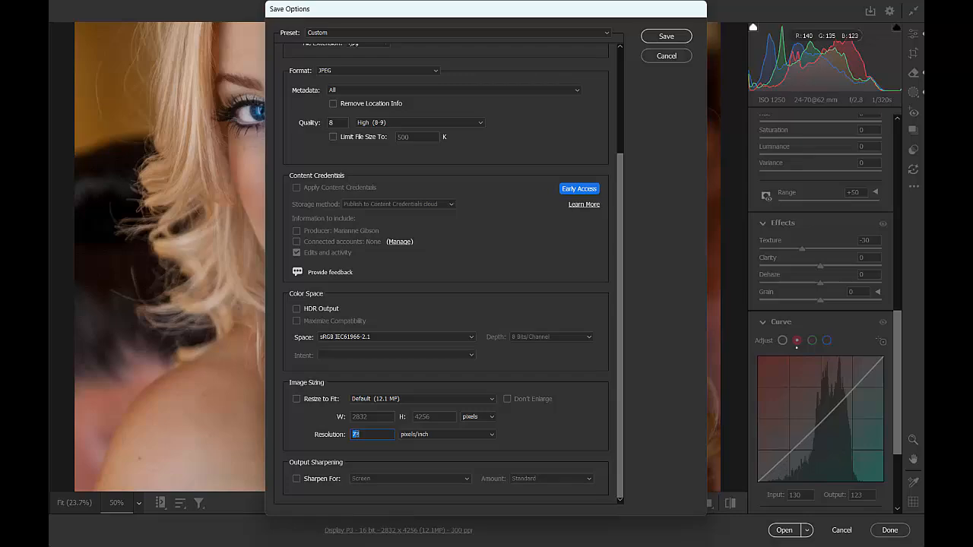
pyautogui.write('300')
pyautogui.click(663, 39)
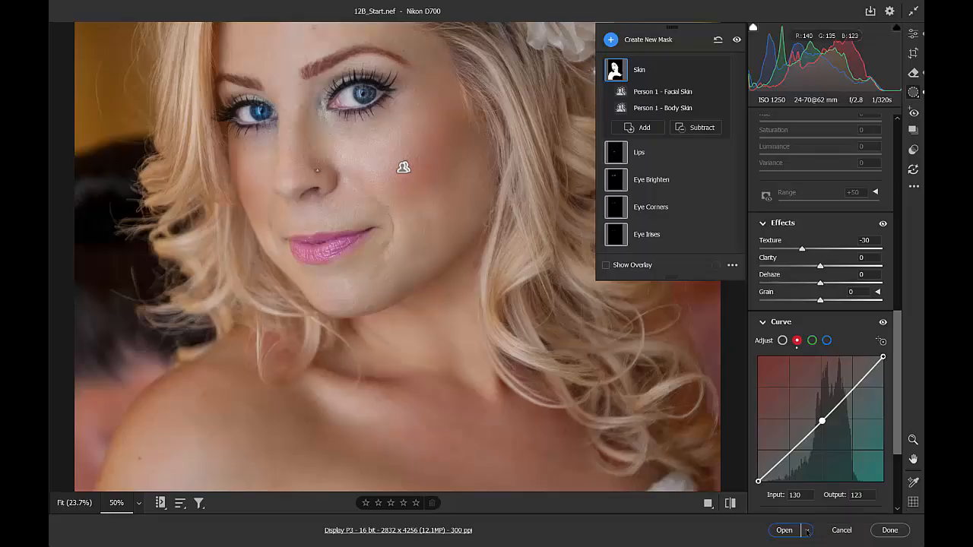
# - Open the photo in Photoshop as a smart object and reopen its Camera Raw settings from the 12B_Start layer
pyautogui.click(807, 531)
pyautogui.click(811, 519)
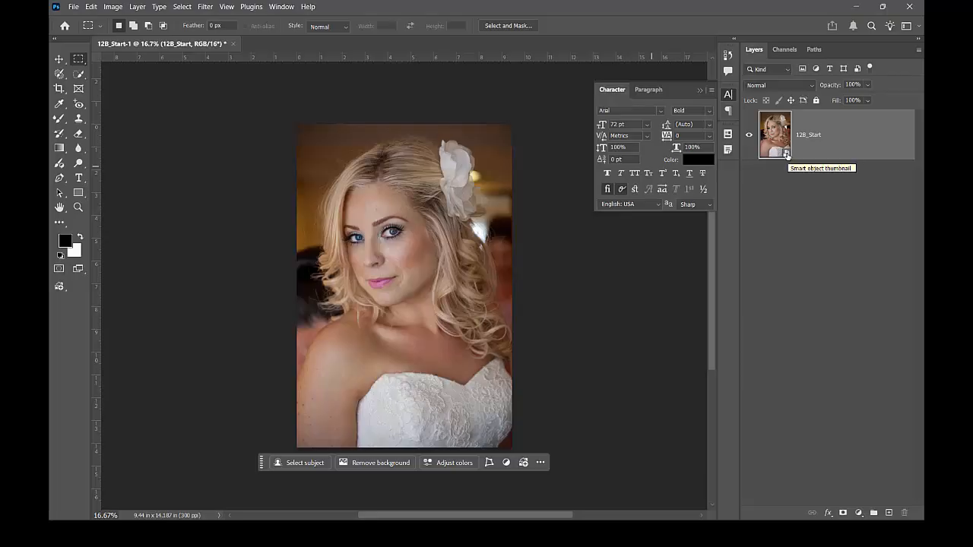
pyautogui.doubleClick(786, 152)
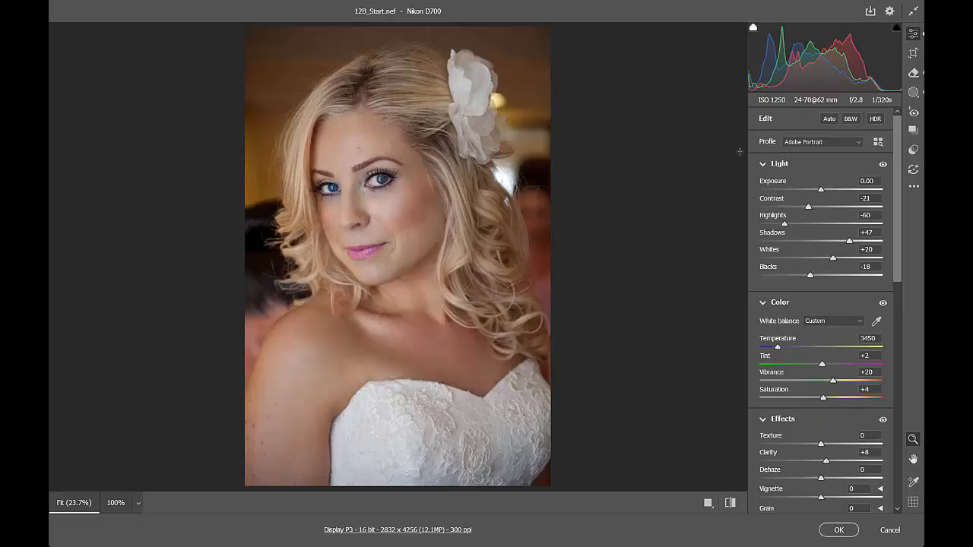
# - Select the Skin mask and add a midpoint to its main point curve at input 130, output 129
pyautogui.click(913, 92)
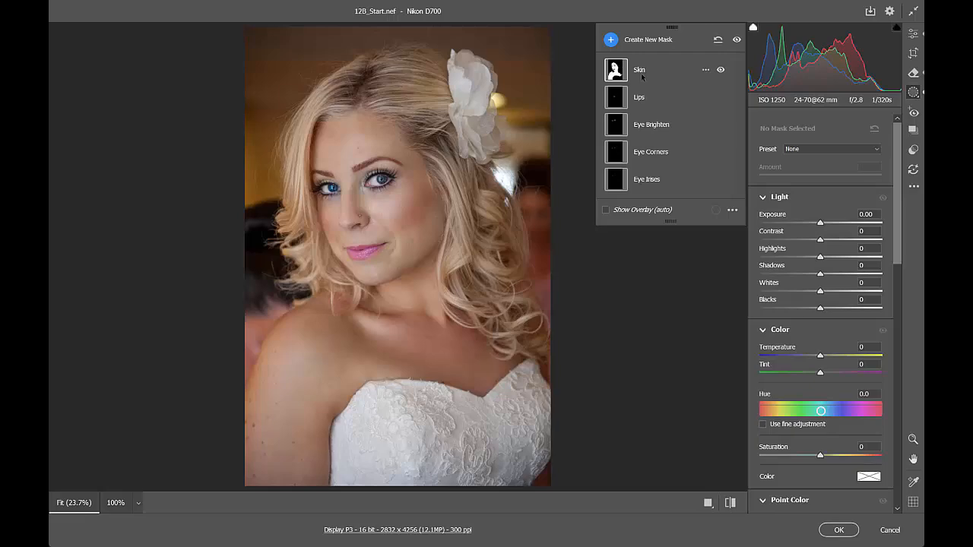
pyautogui.click(642, 77)
pyautogui.scroll(-3, 900, 302)
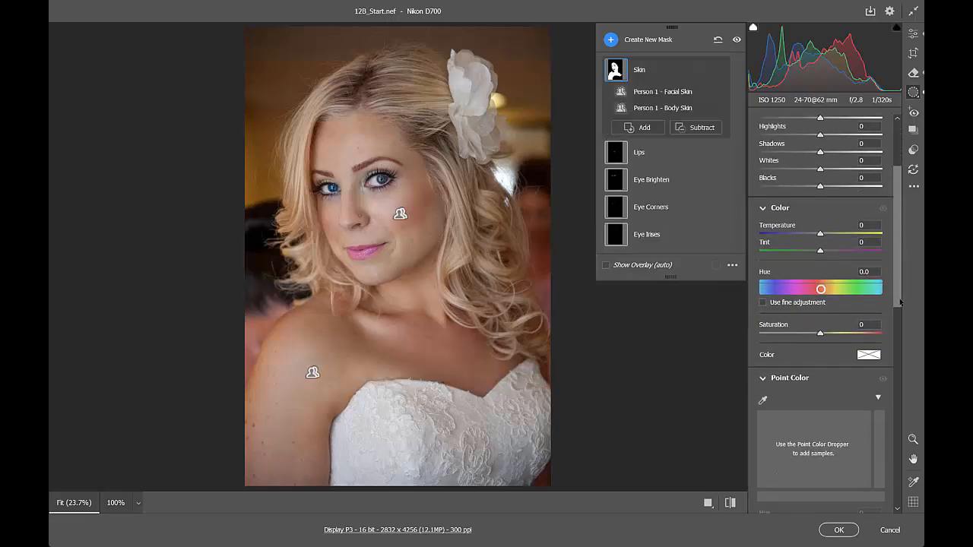
pyautogui.moveTo(900, 302); pyautogui.dragTo(895, 473)
pyautogui.scroll(-1, 842, 443)
pyautogui.scroll(1, 843, 443)
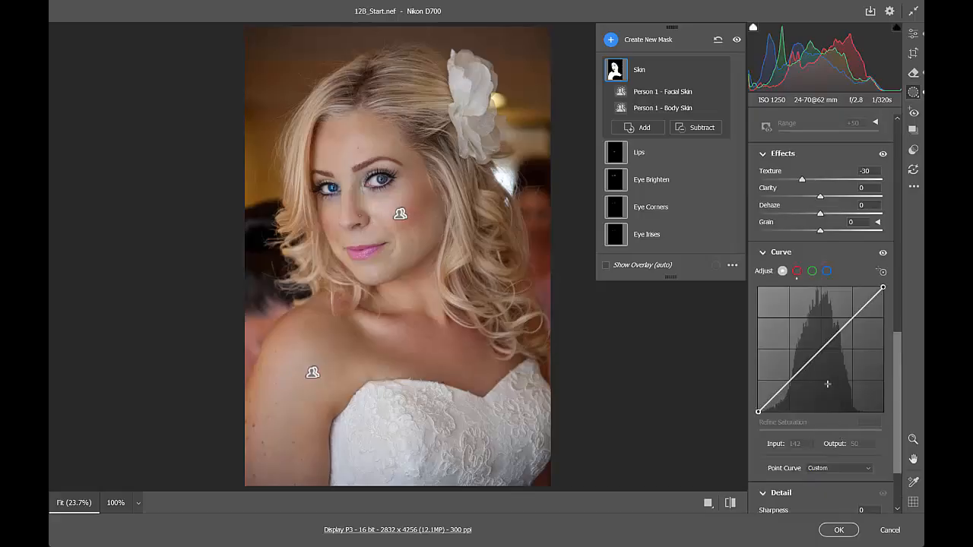
pyautogui.click(822, 348)
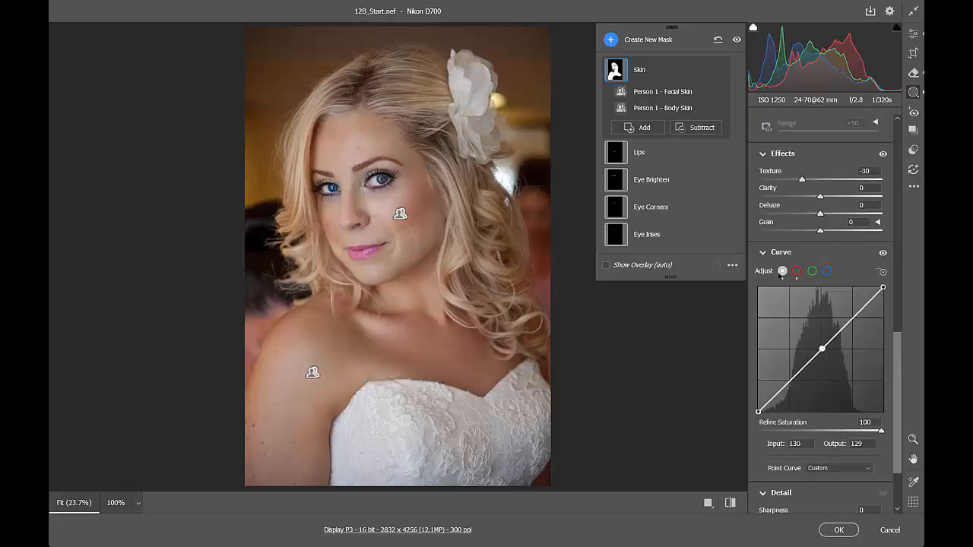
# - Move the Skin mask's red curve point to input 125, output 120, and apply the edits to the smart object
pyautogui.click(797, 271)
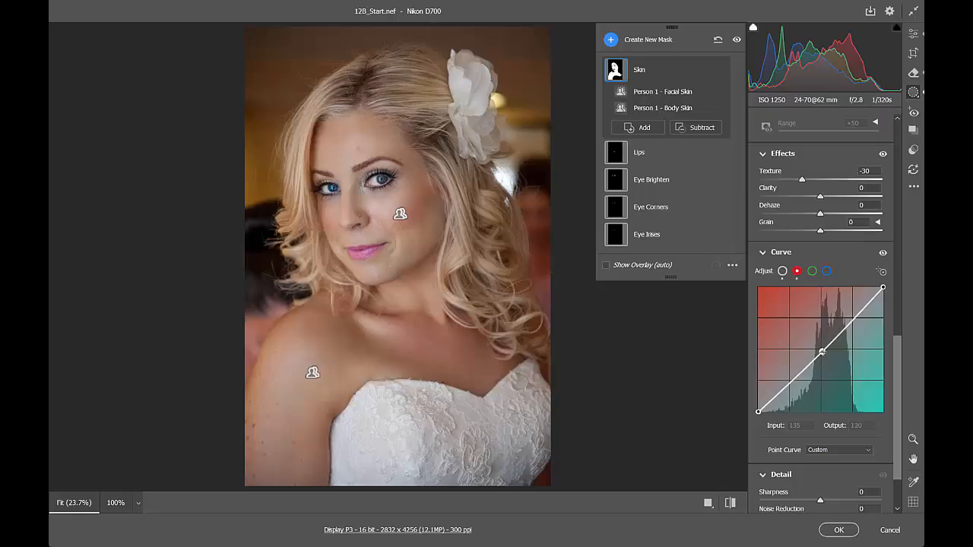
pyautogui.moveTo(822, 350); pyautogui.dragTo(818, 354)
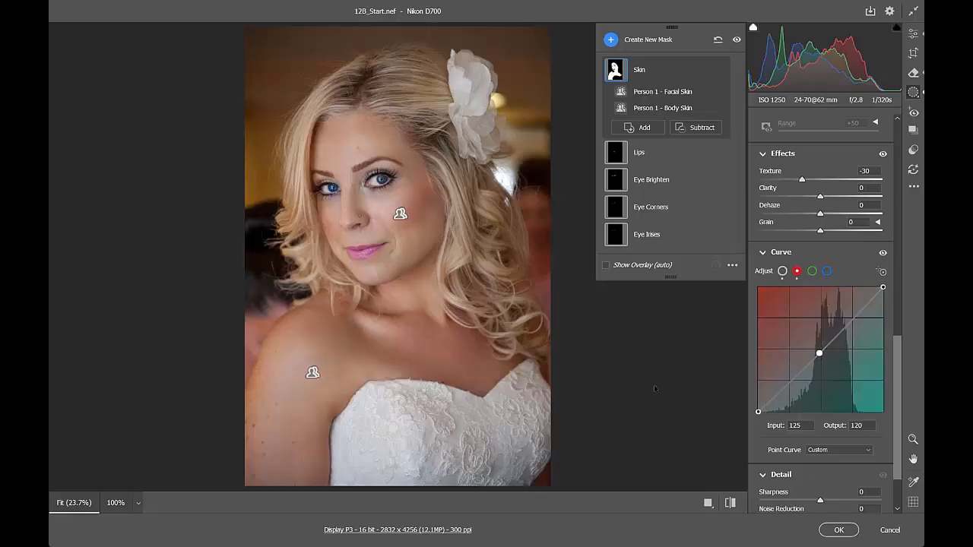
pyautogui.click(845, 532)
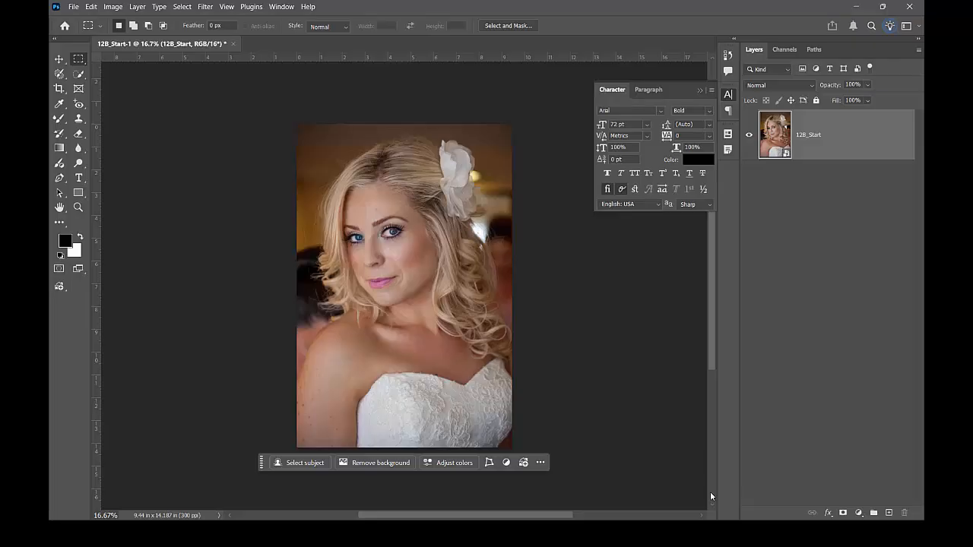